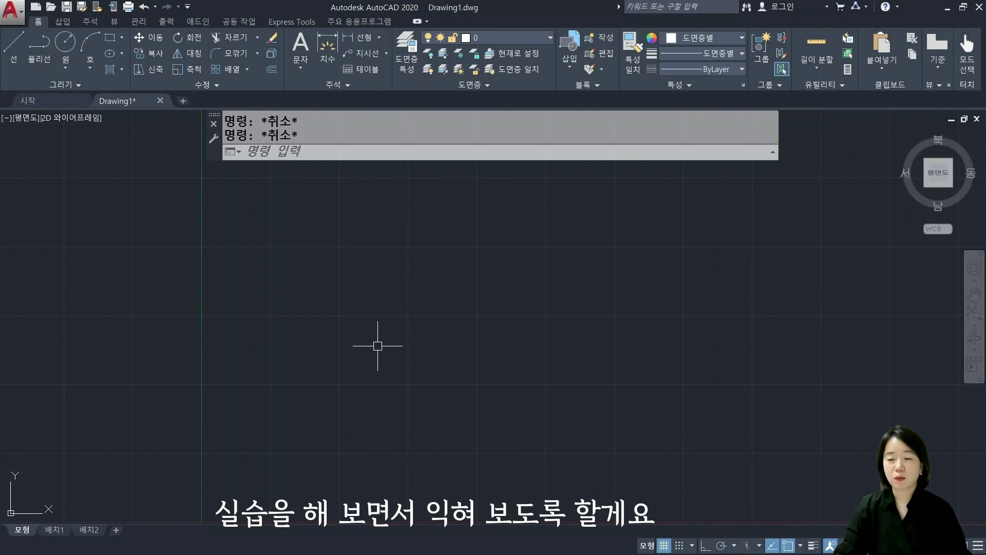
- Draw a horizontal line 100 units long toward the right with Ortho mode turned on
type("1")
key("space")
left_click(316, 304)
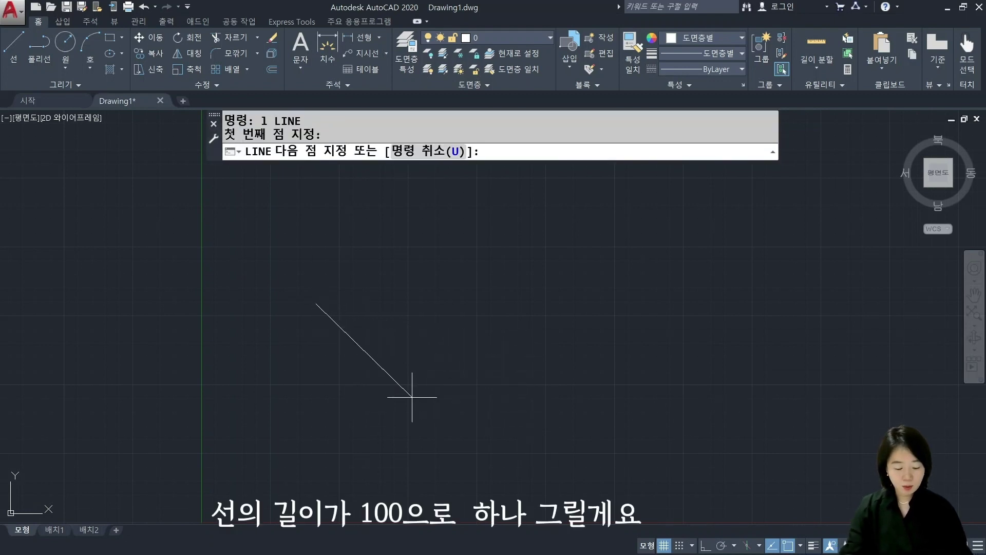
key("F8")
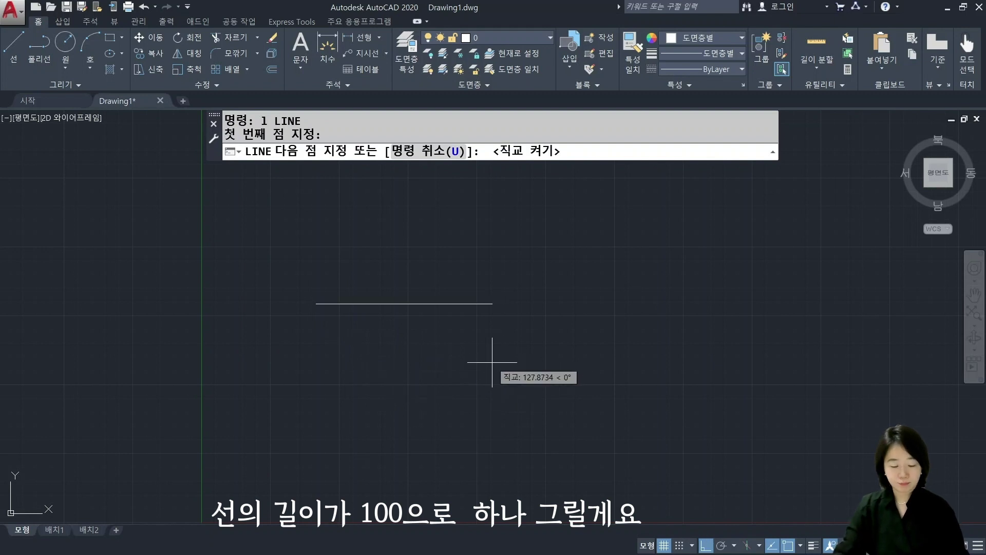
type("100")
key("Return")
key("Return")
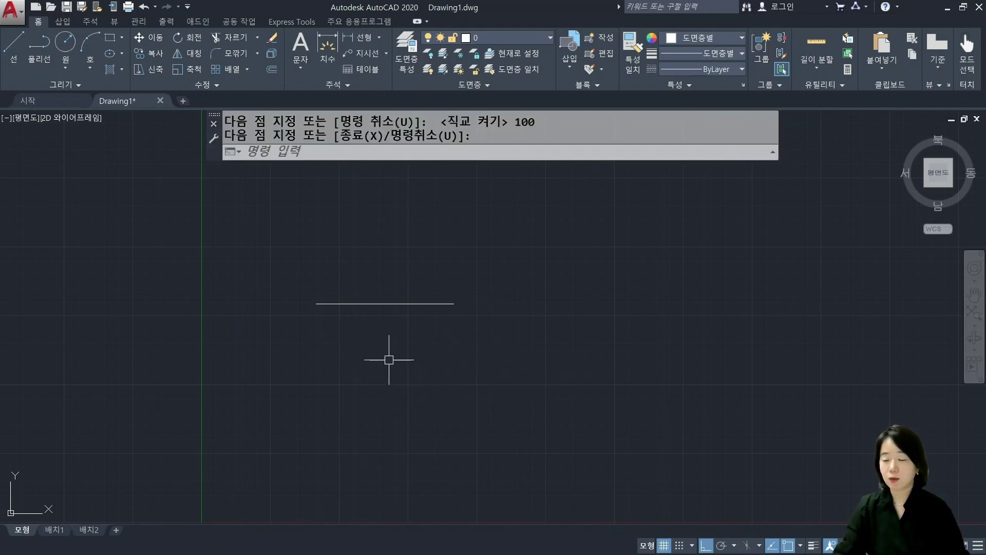
scroll(351, 312, "up", 4)
scroll(352, 311, "up", 2)
middle_click_drag(426, 324, 447, 388)
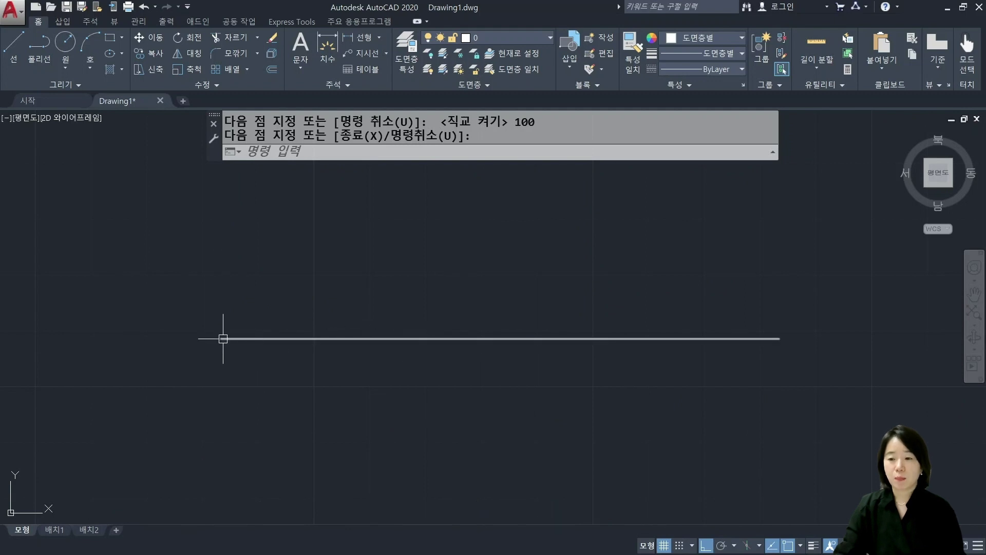
mouse_move(223, 339)
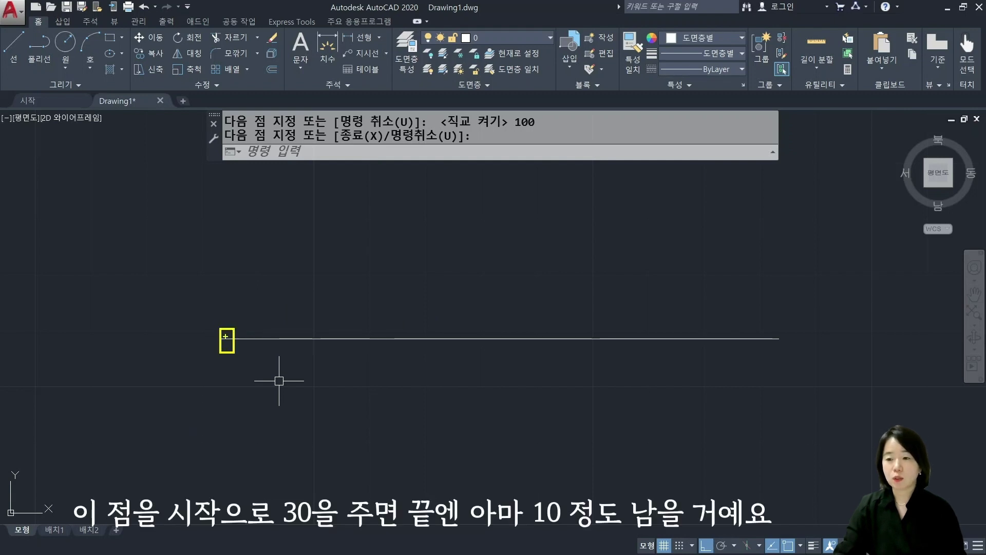
mouse_move(225, 336)
left_mouse_down()
mouse_move(308, 308)
mouse_move(380, 334)
mouse_move(519, 310)
mouse_move(560, 337)
mouse_move(658, 302)
mouse_move(730, 333)
left_mouse_up()
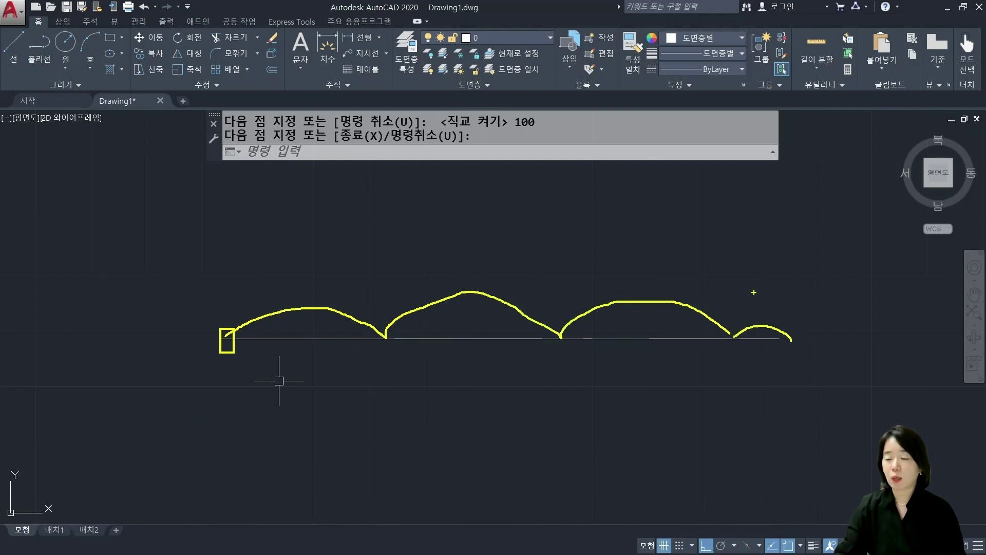
mouse_move(754, 293)
left_mouse_down()
mouse_move(758, 333)
mouse_move(778, 315)
left_mouse_up()
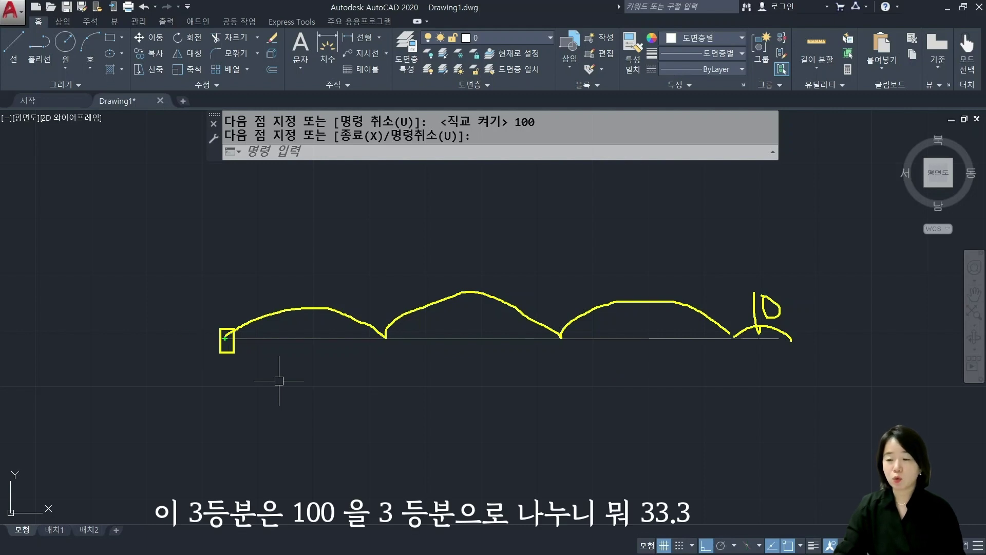
mouse_move(243, 350)
left_mouse_down()
mouse_move(350, 369)
mouse_move(412, 347)
mouse_move(518, 377)
mouse_move(603, 362)
mouse_move(738, 370)
mouse_move(770, 351)
left_mouse_up()
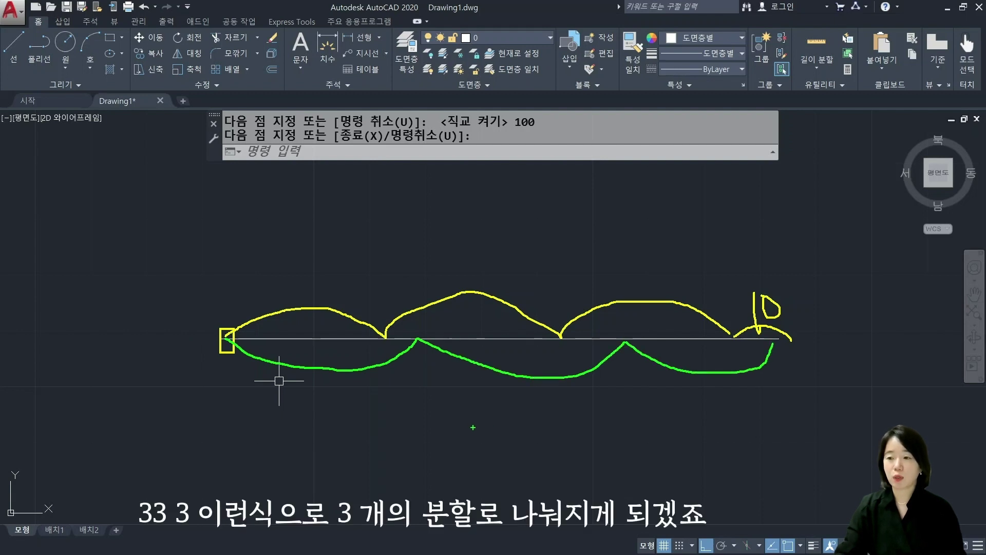
key("Escape")
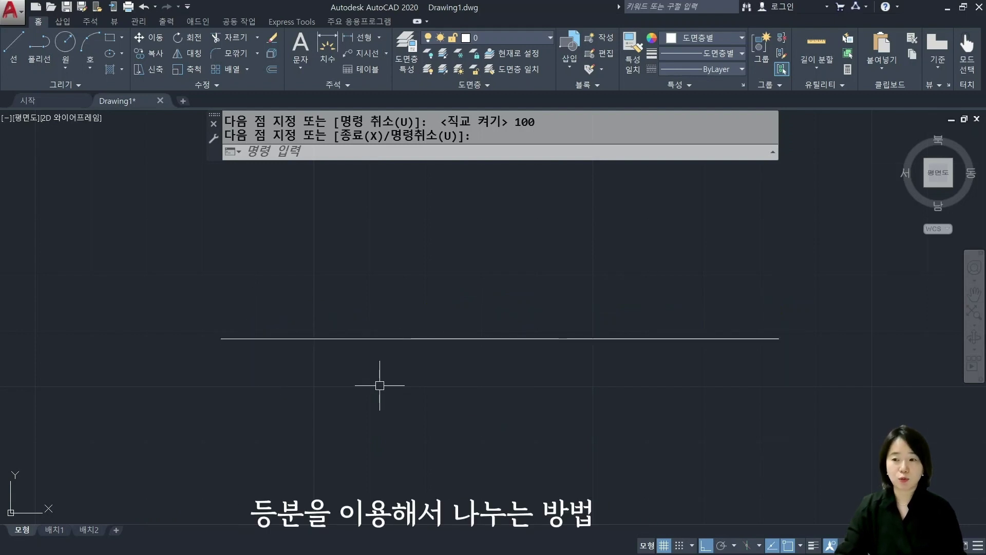
key("Escape")
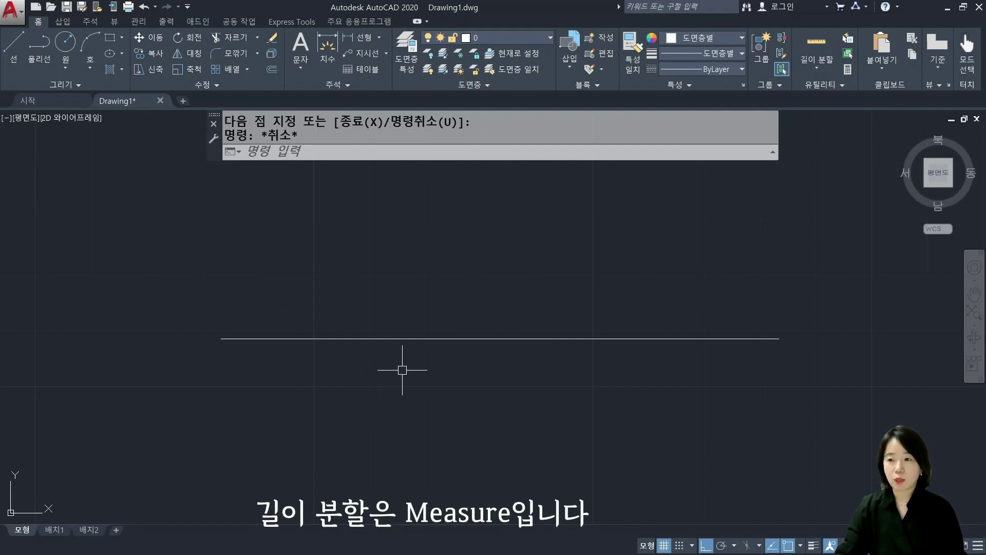
- Use the MEASURE command to place points every 30 units along the line, starting from its left end
type("m")
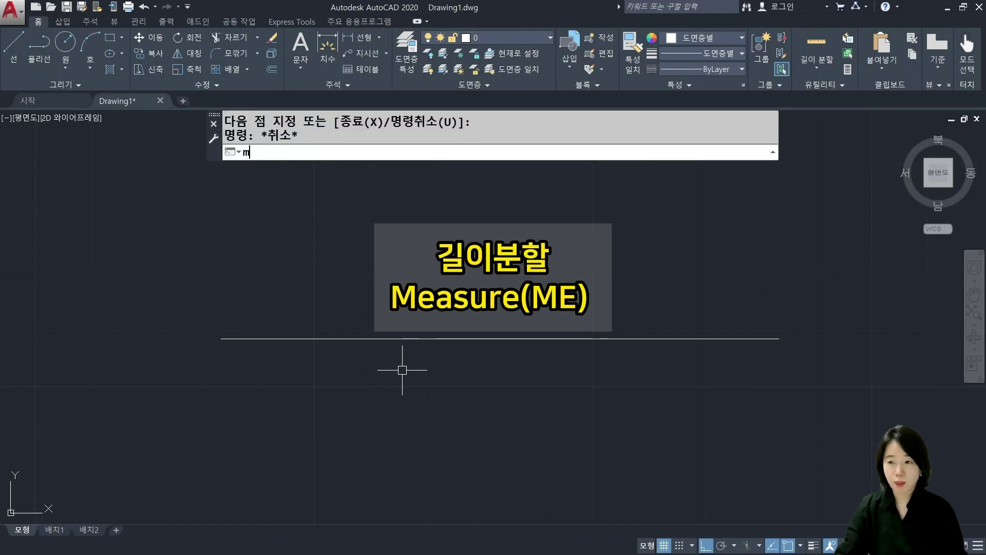
type("e")
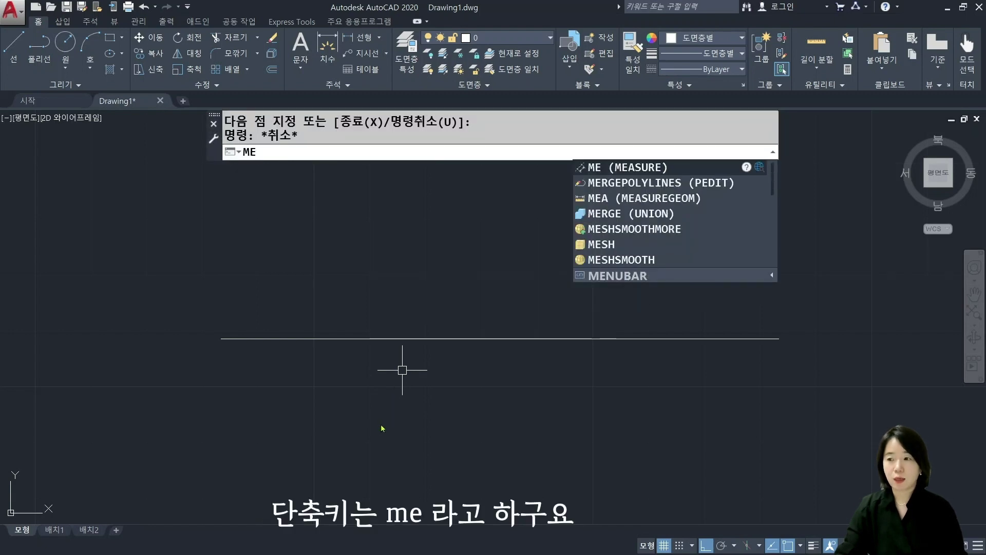
key("Return")
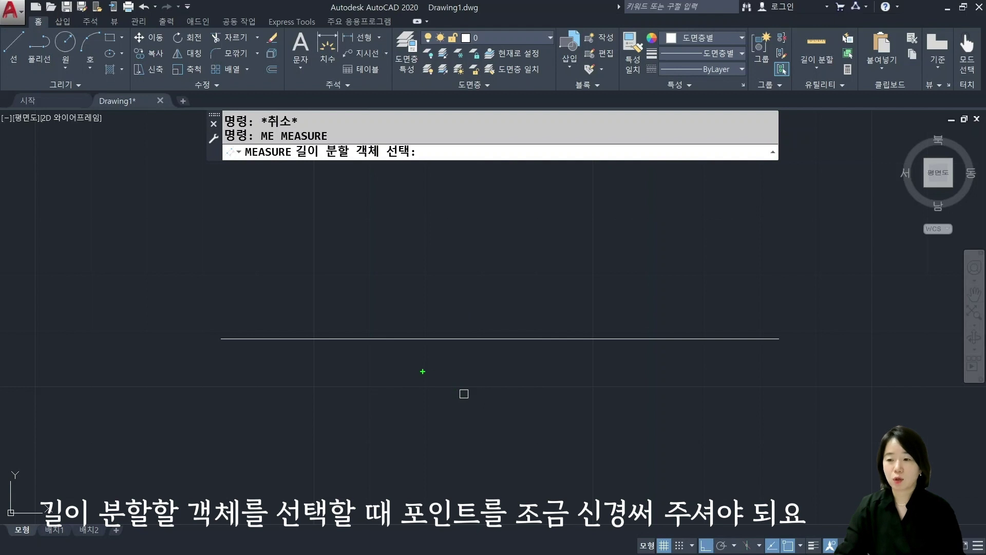
left_click_drag(505, 325, 486, 346)
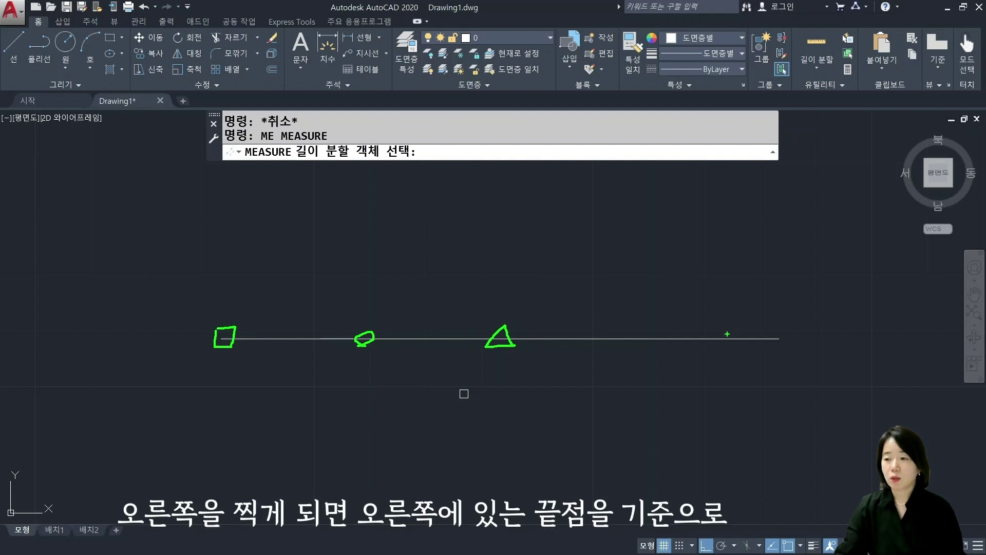
mouse_move(776, 331)
left_mouse_down()
mouse_move(785, 349)
mouse_move(717, 309)
mouse_move(631, 333)
left_mouse_up()
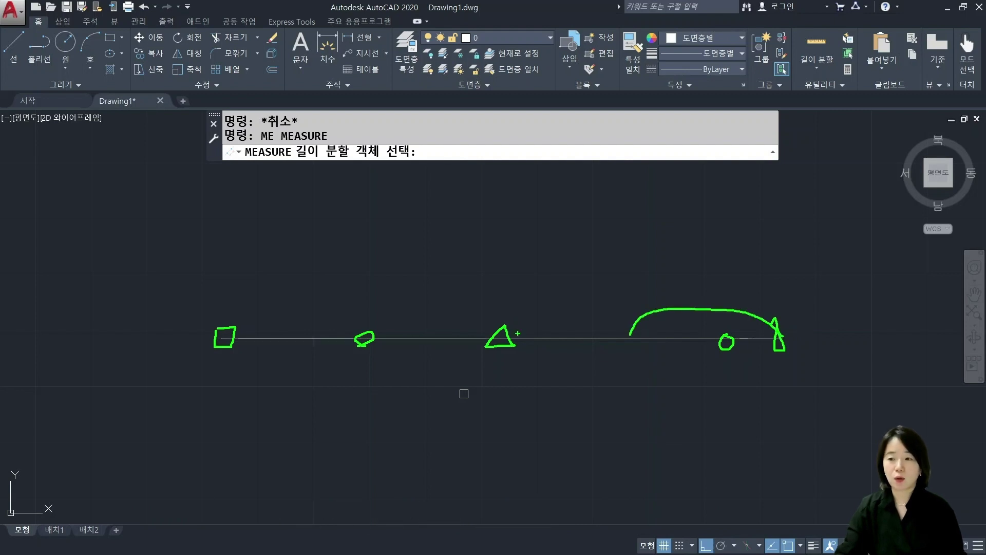
key("Escape")
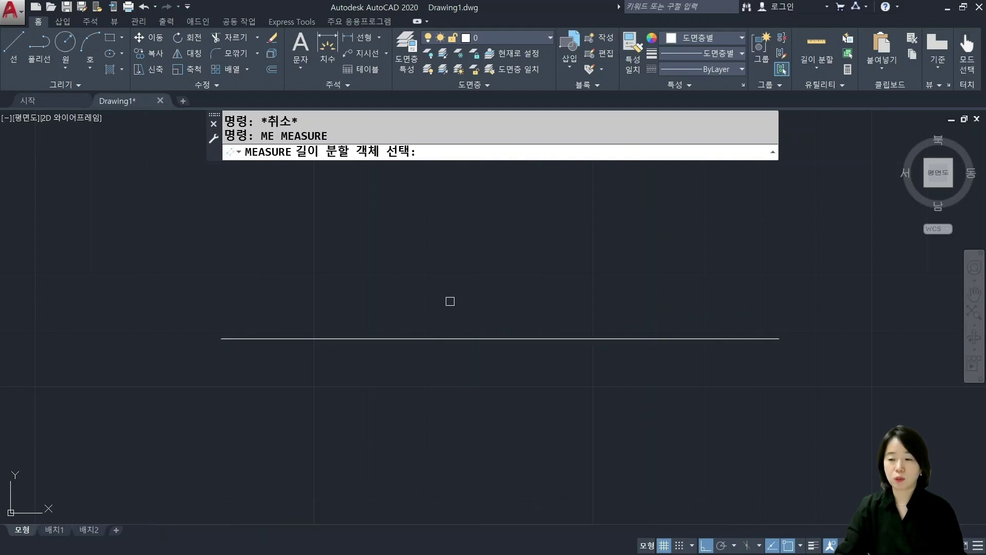
left_click(295, 337)
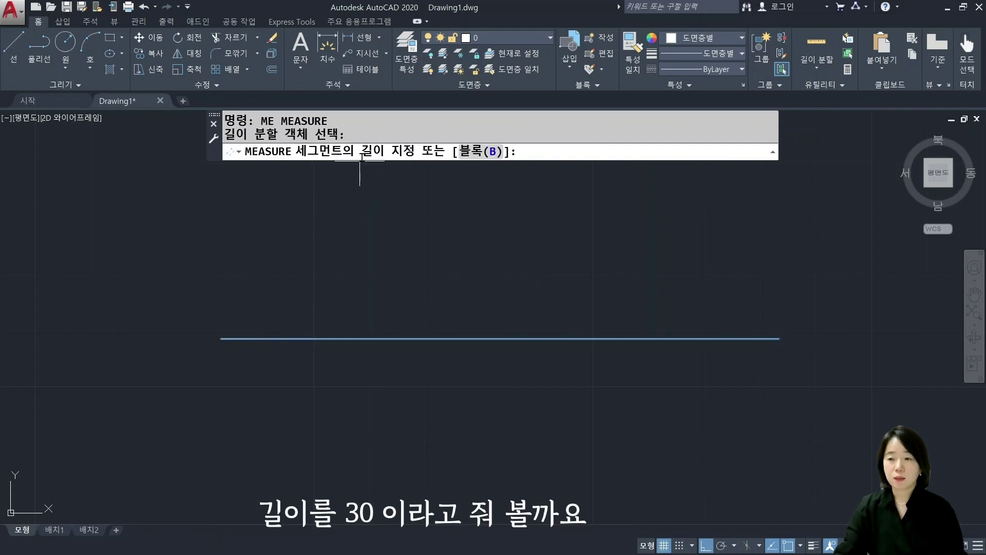
type("30")
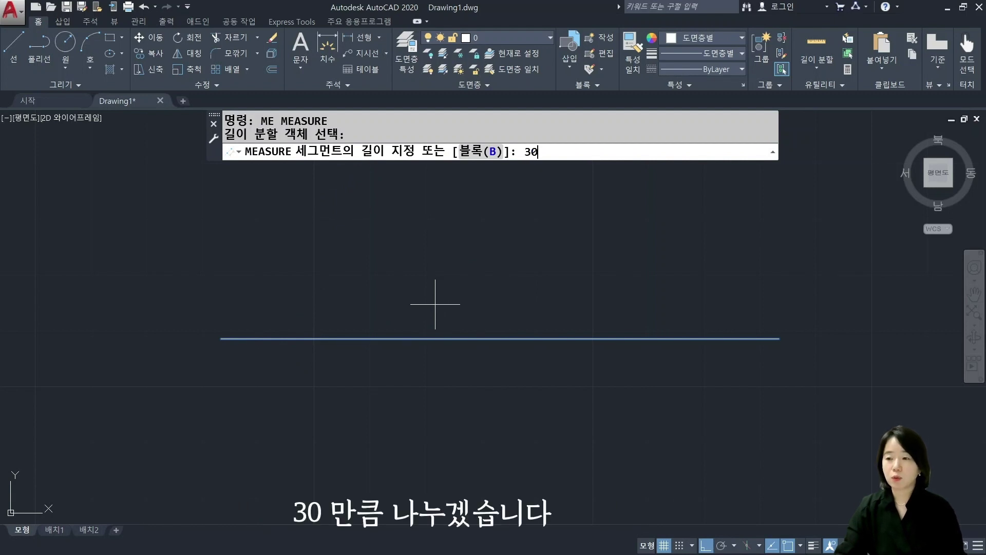
key("Return")
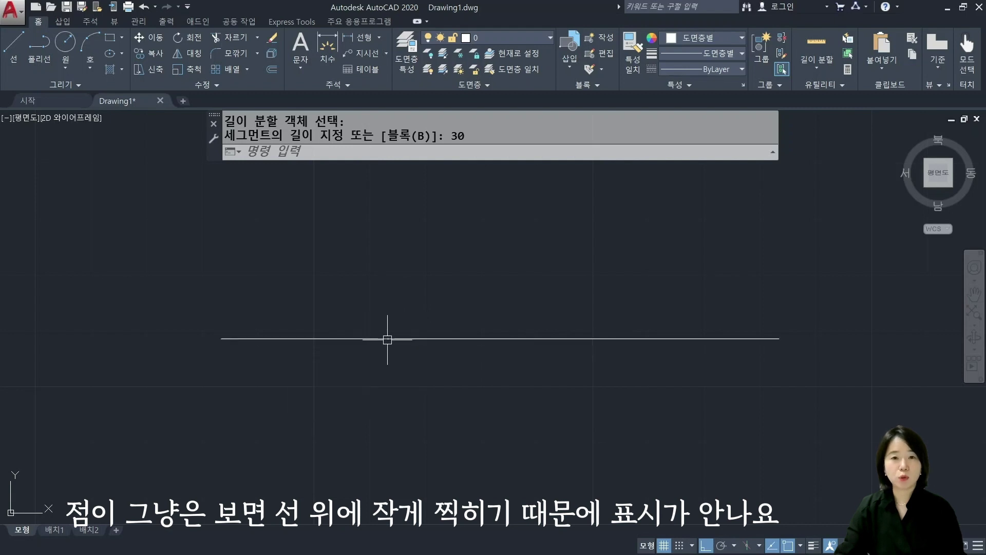
- Make sure object snap is on with the Node mode enabled in the drafting settings
left_click(789, 545)
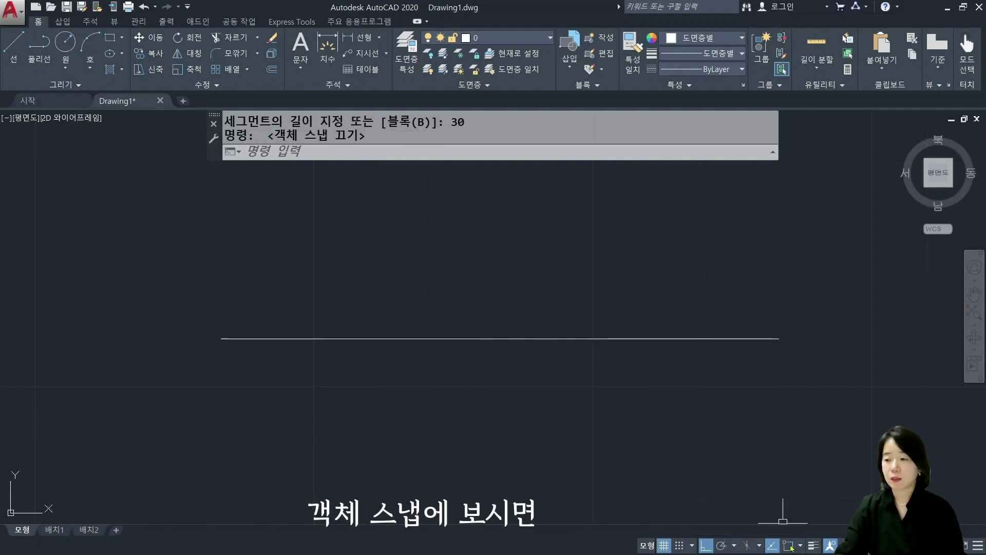
left_click(790, 546)
right_click(790, 546)
left_click(771, 528)
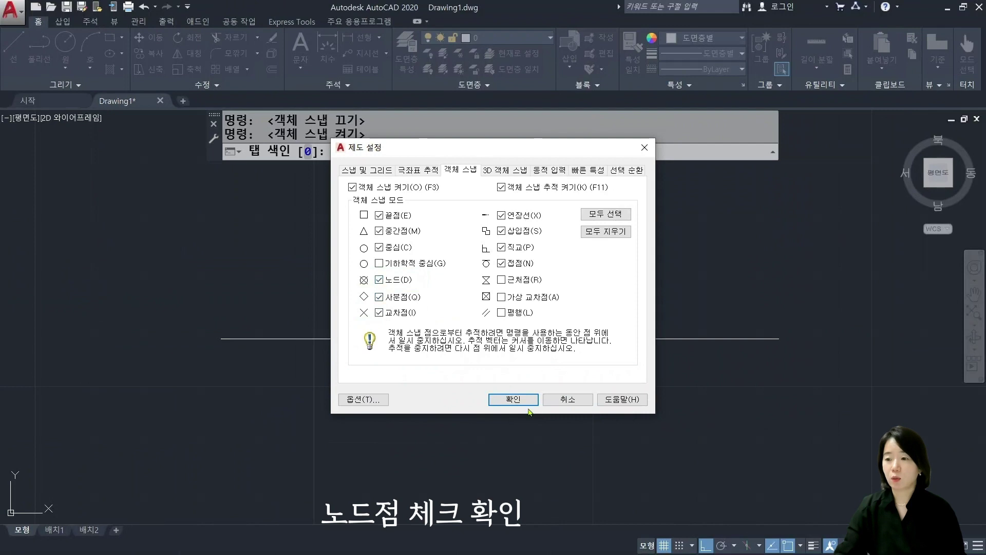
left_click(528, 402)
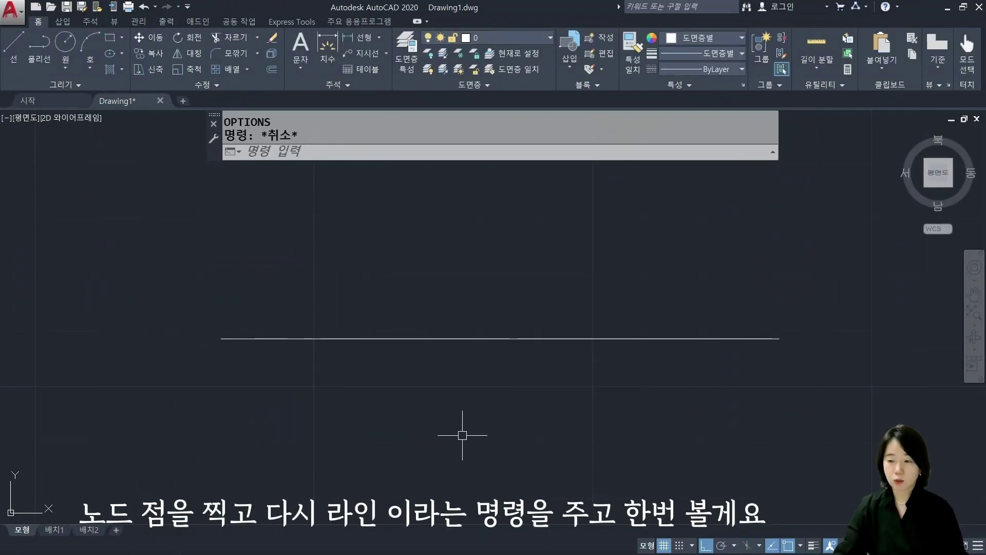
type("L")
key("Return")
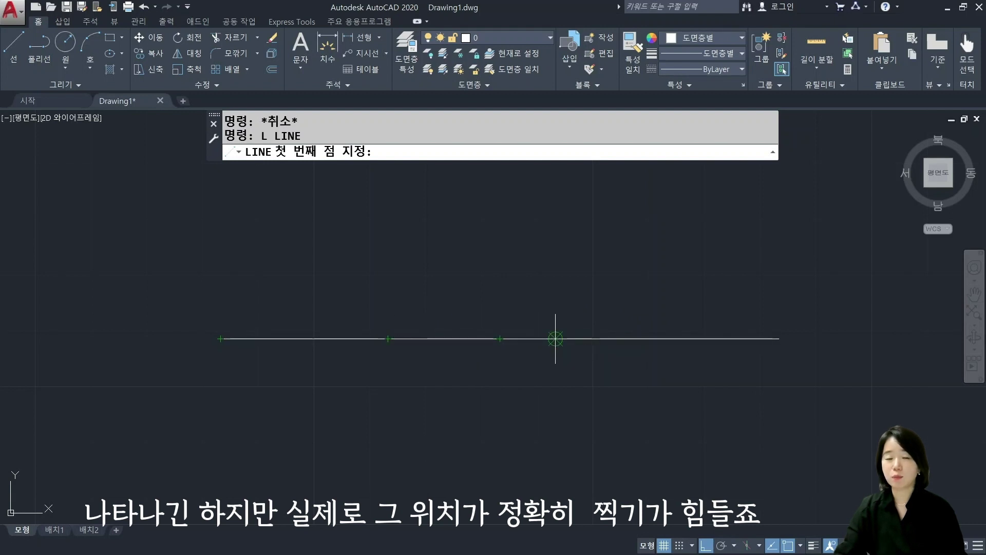
key("Escape")
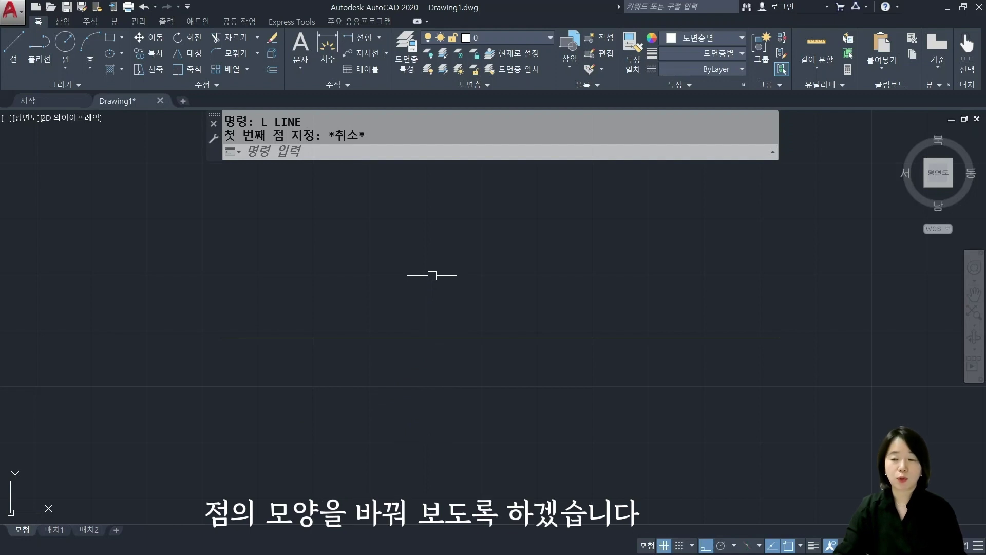
- Set the point style to the circle crossed by an X using the DDPTYPE command
type("DDp")
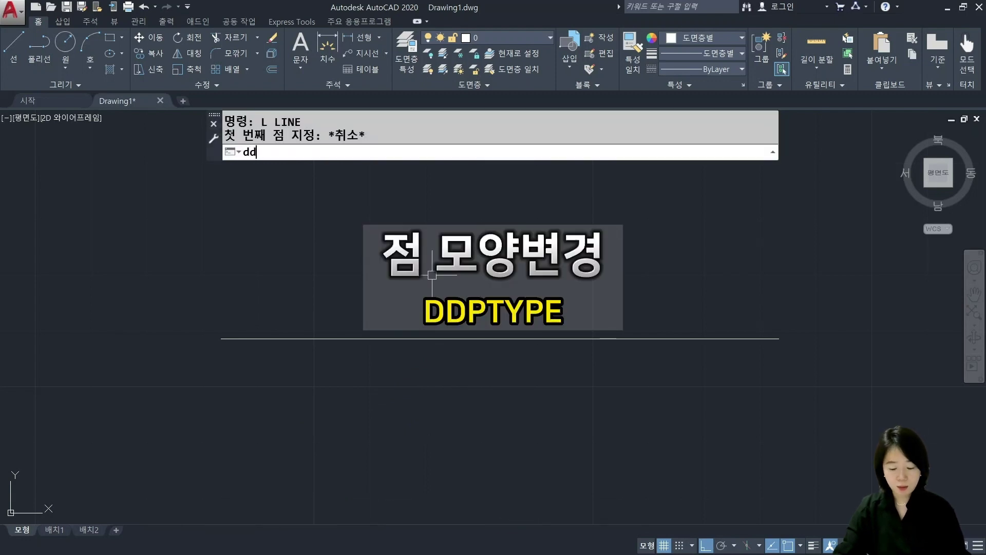
type("typ")
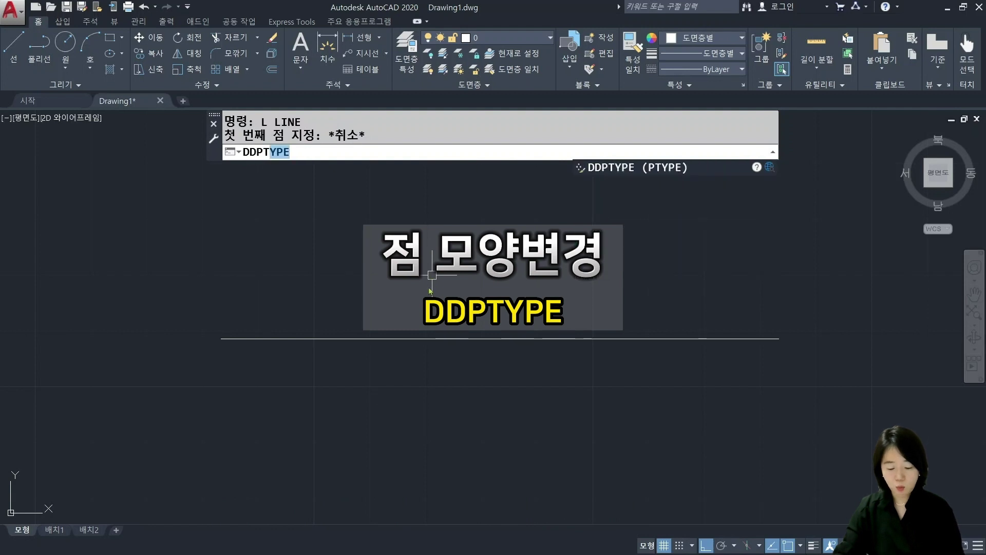
type("e")
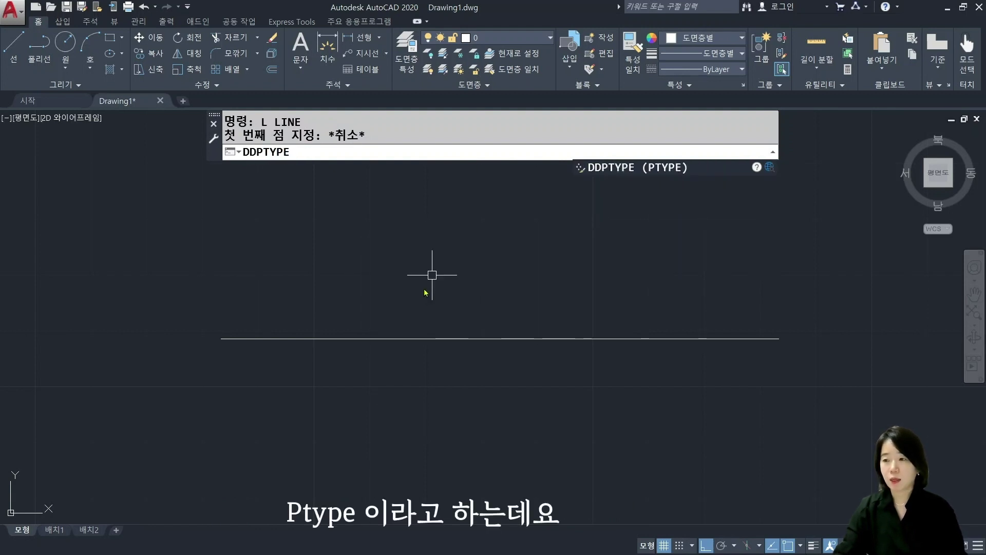
key("Return")
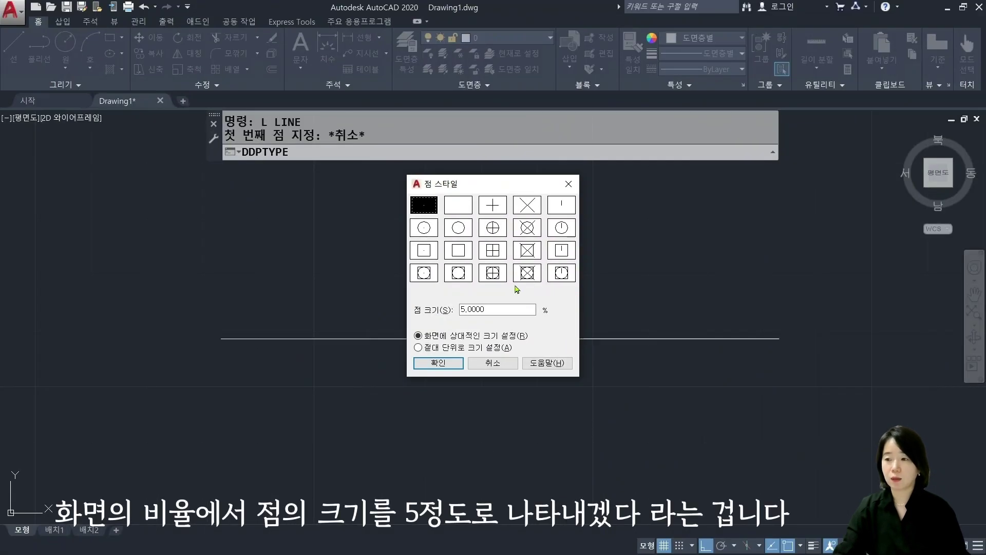
left_click(527, 228)
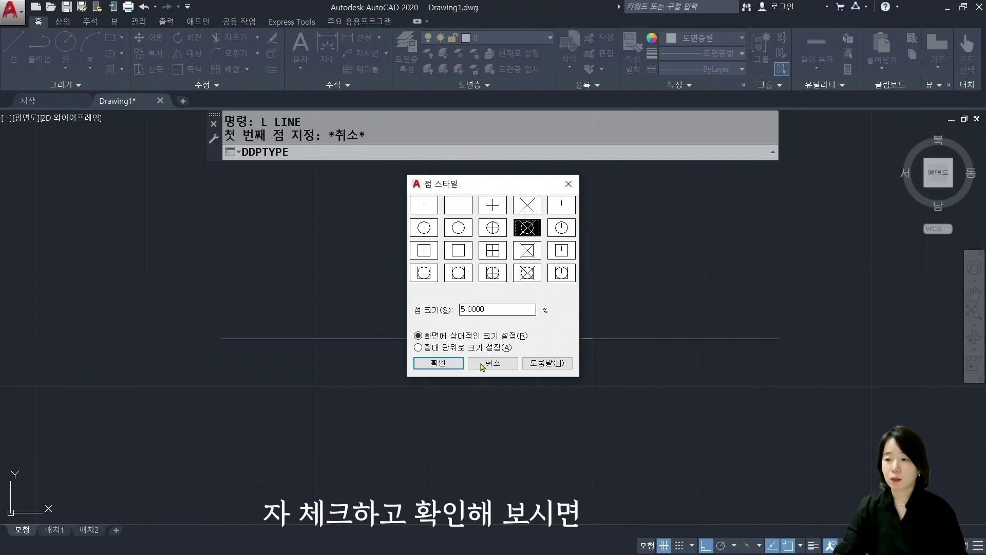
left_click(438, 363)
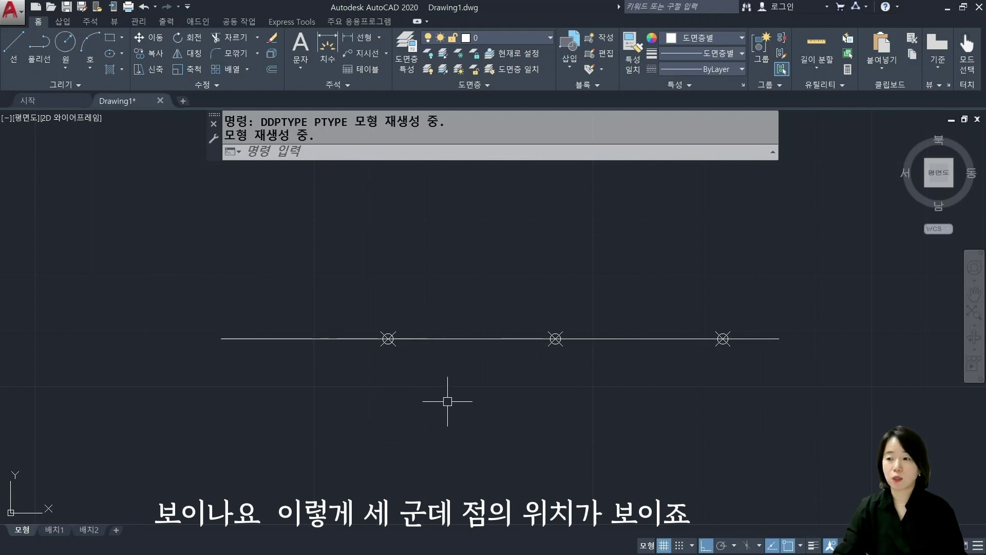
- Regenerate the model with REGEN to redraw the point markers at a size relative to the current view
scroll(449, 399, "down", 3)
mouse_move(449, 399)
middle_mouse_down()
mouse_move(493, 420)
mouse_move(346, 387)
middle_mouse_up()
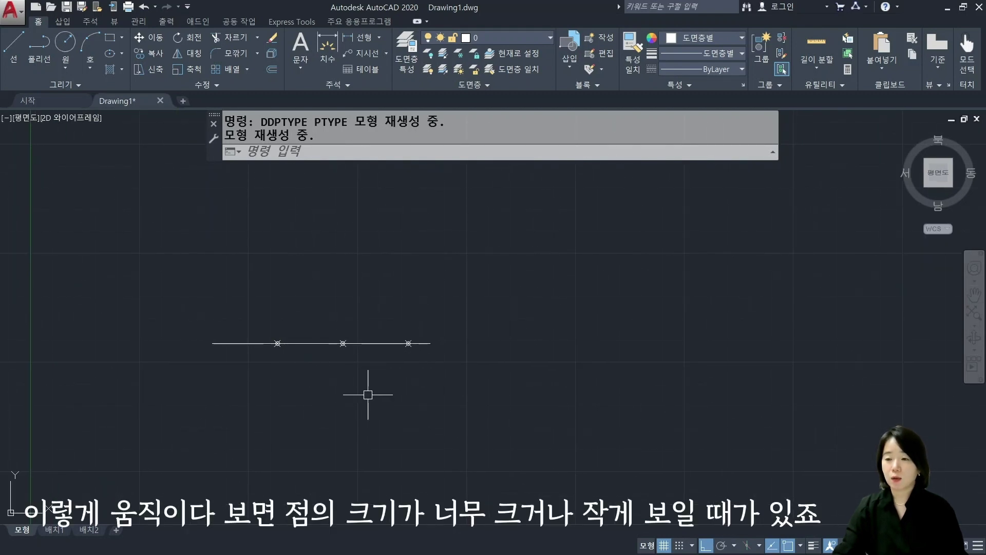
scroll(370, 392, "up", 2)
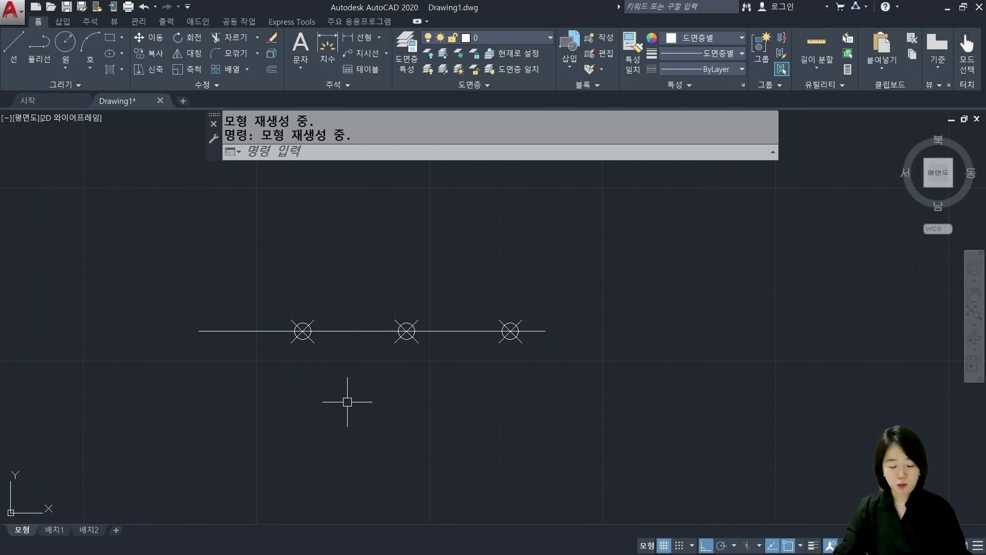
type("re")
key("Return")
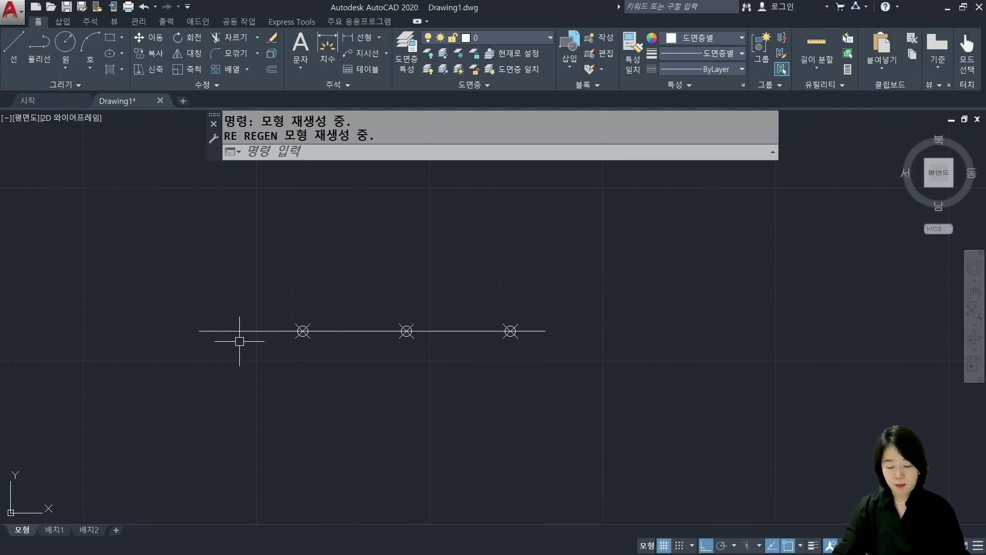
- Add a linear dimension above the line from its left endpoint to the first division point
type("dli")
key("Return")
scroll(236, 335, "up", 4)
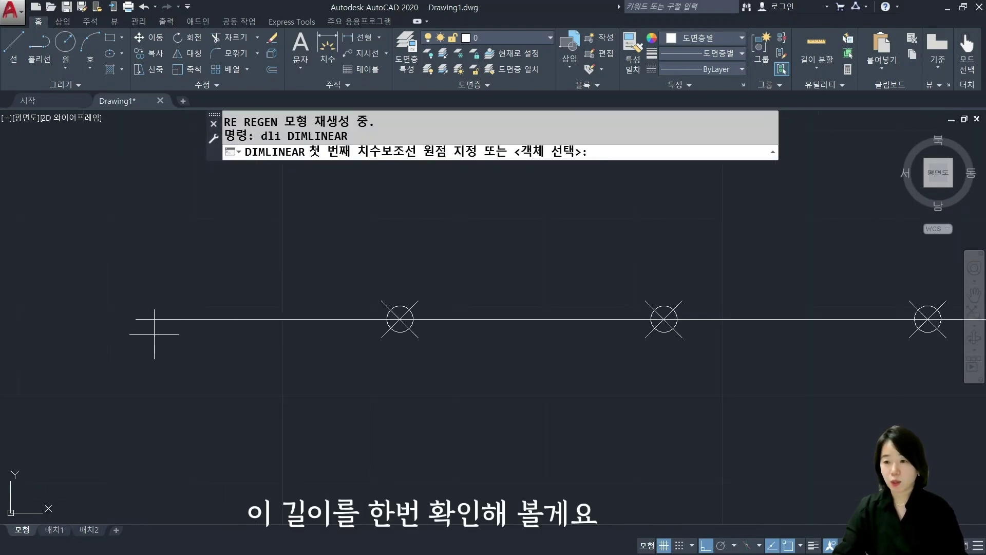
left_click(136, 319)
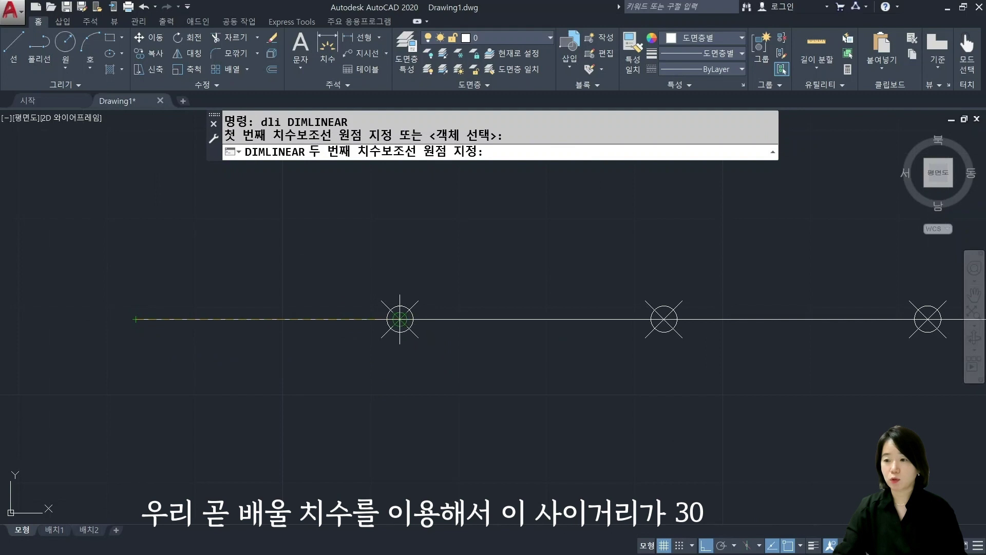
left_click(399, 319)
left_click(396, 213)
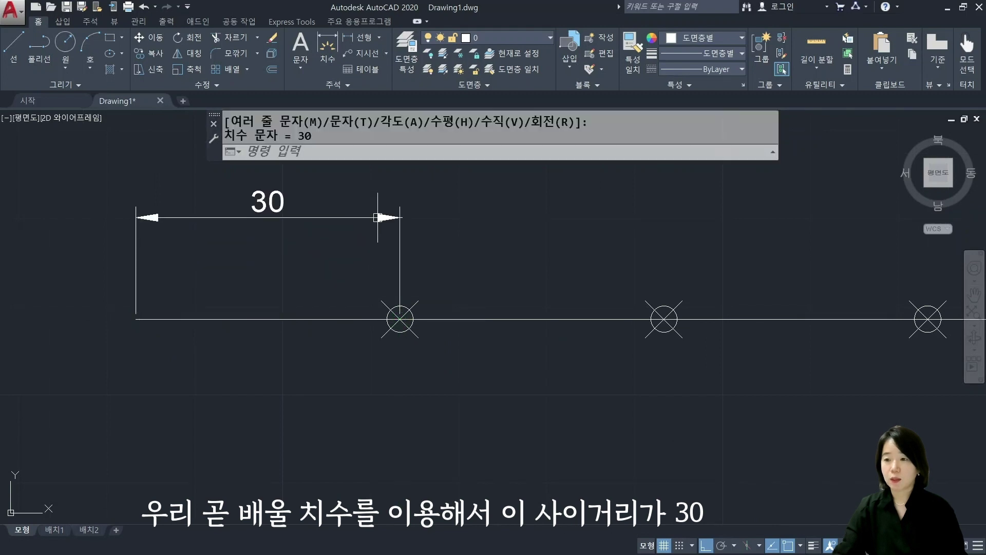
- Add a linear dimension between the first and second division points, level with the existing dimension
middle_click_drag(411, 321, 396, 350)
key("Return")
left_click(386, 348)
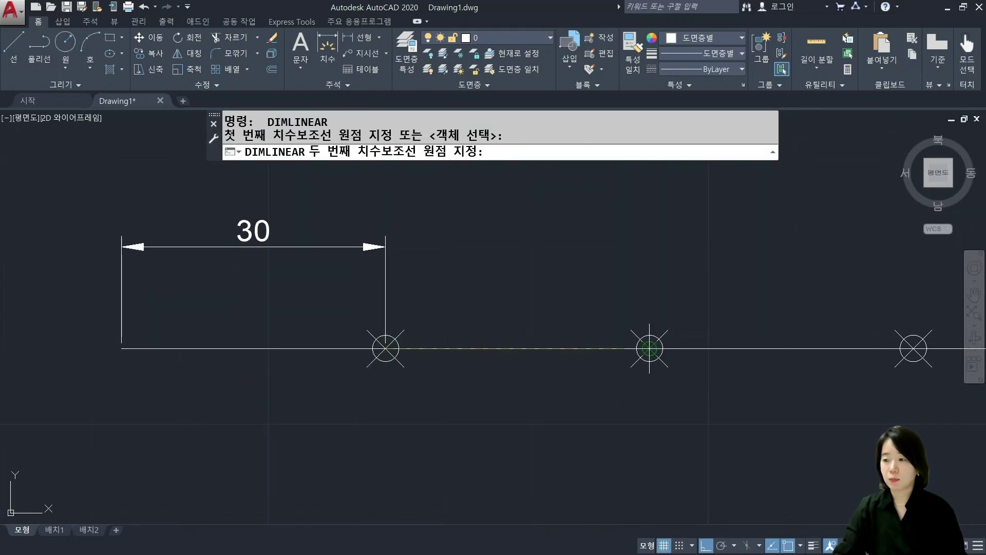
left_click(650, 349)
left_click(547, 247)
- Add a linear dimension between the second and third division points, aligned with the previous dimensions
scroll(642, 348, "down", 2)
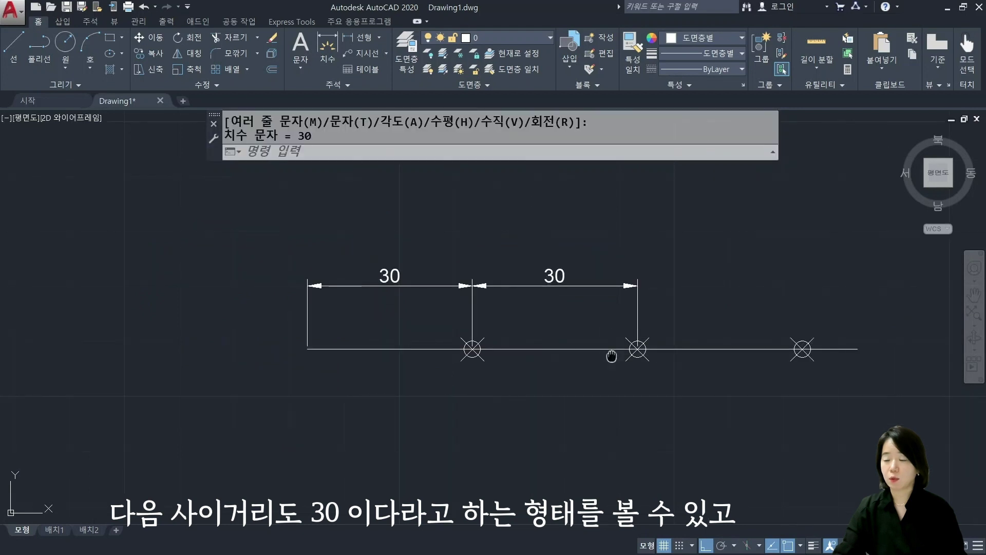
middle_click_drag(664, 279, 555, 308)
key("Return")
left_click(530, 367)
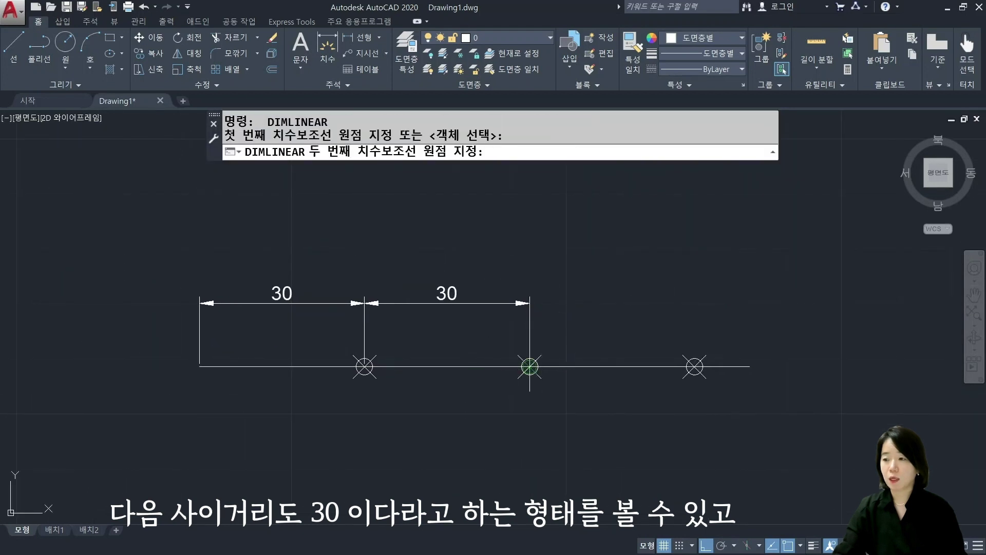
left_click(695, 366)
left_click(532, 303)
- Dimension the leftover piece from the third division point to the line's right endpoint, in line with the other dimensions
key("Return")
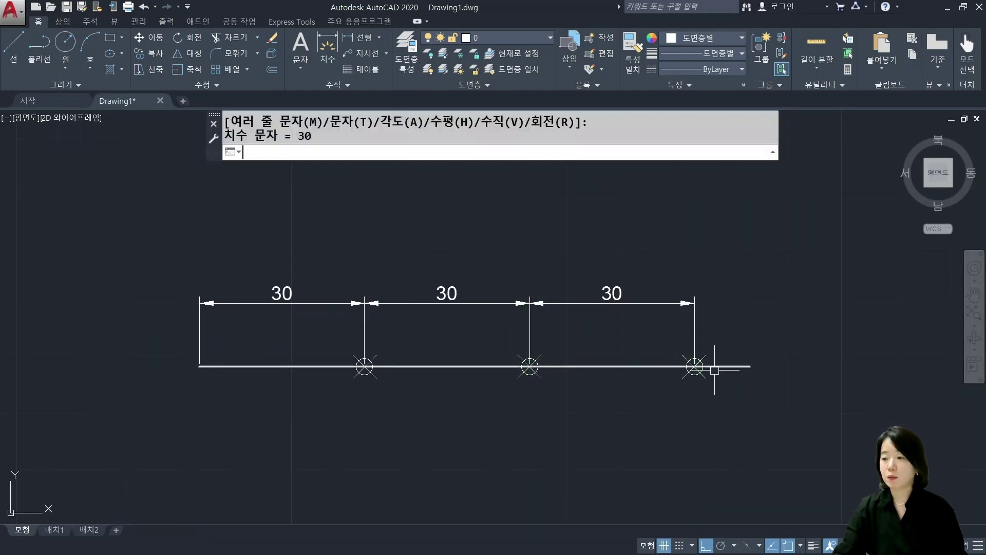
left_click(695, 366)
left_click(750, 367)
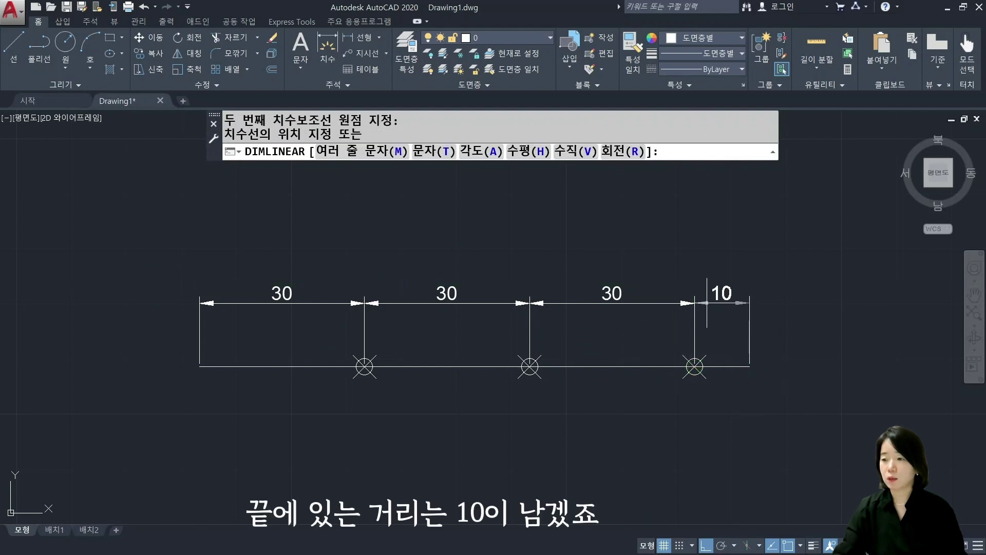
left_click(694, 303)
scroll(519, 429, "down", 2)
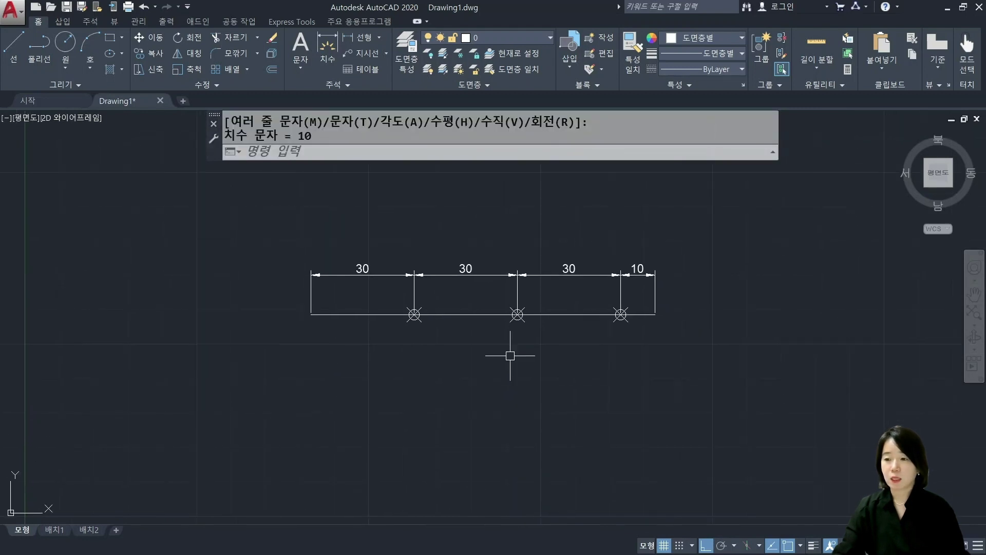
key("Escape")
- Draw a second horizontal line 100 units long below the dimensioned line
middle_click_drag(502, 374, 500, 332)
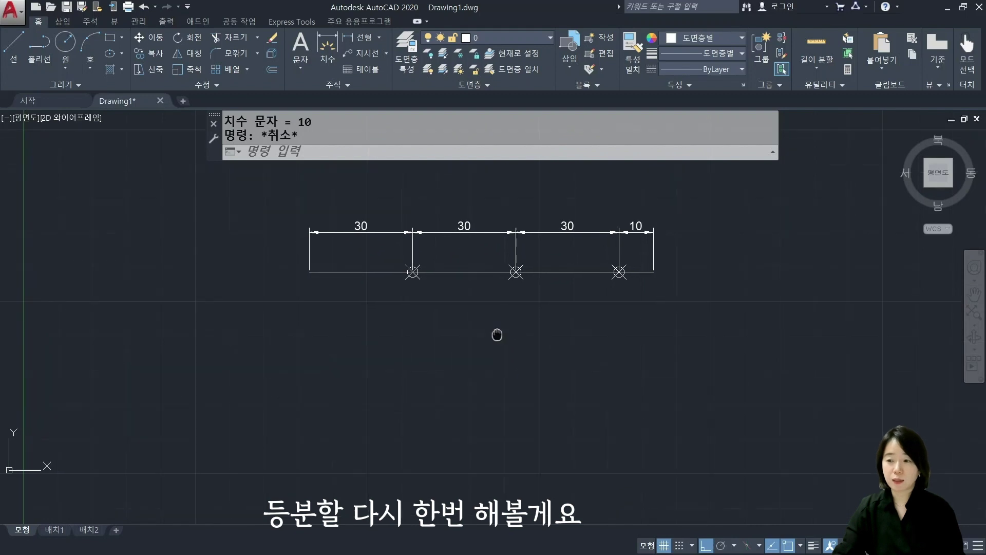
type("l")
key("Return")
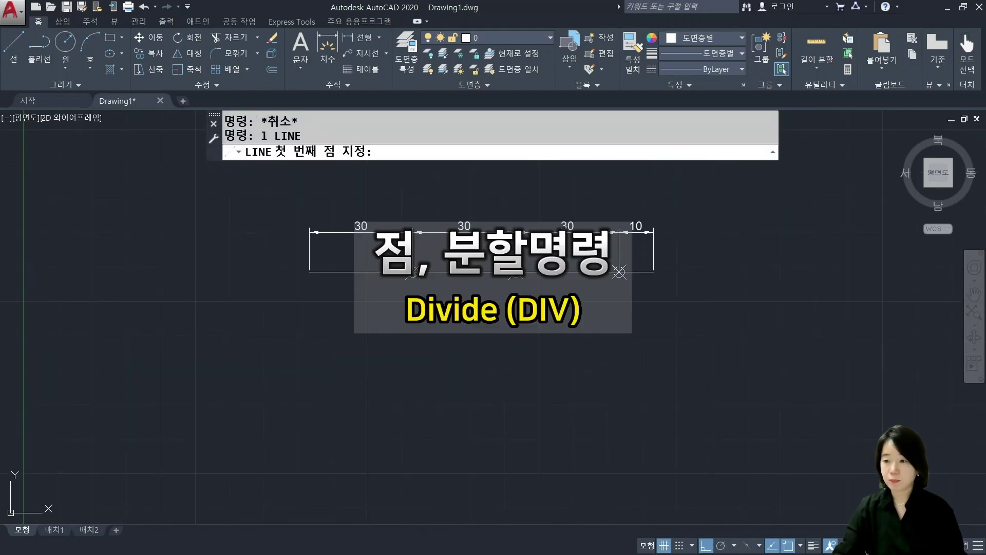
left_click(313, 402)
type("100")
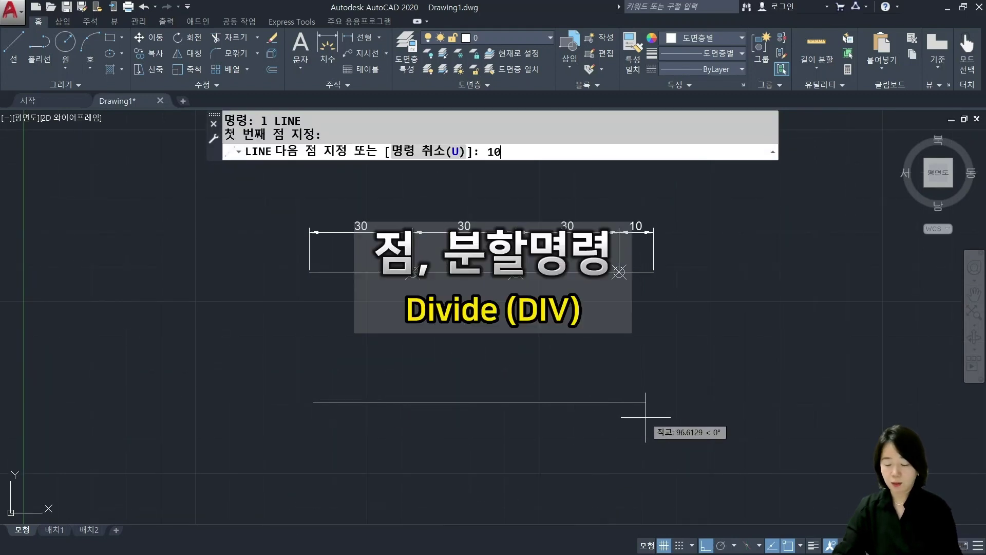
key("Return")
key("Return")
- Divide the new lower line into 3 equal segments with the DIVIDE command
scroll(505, 426, "up", 2)
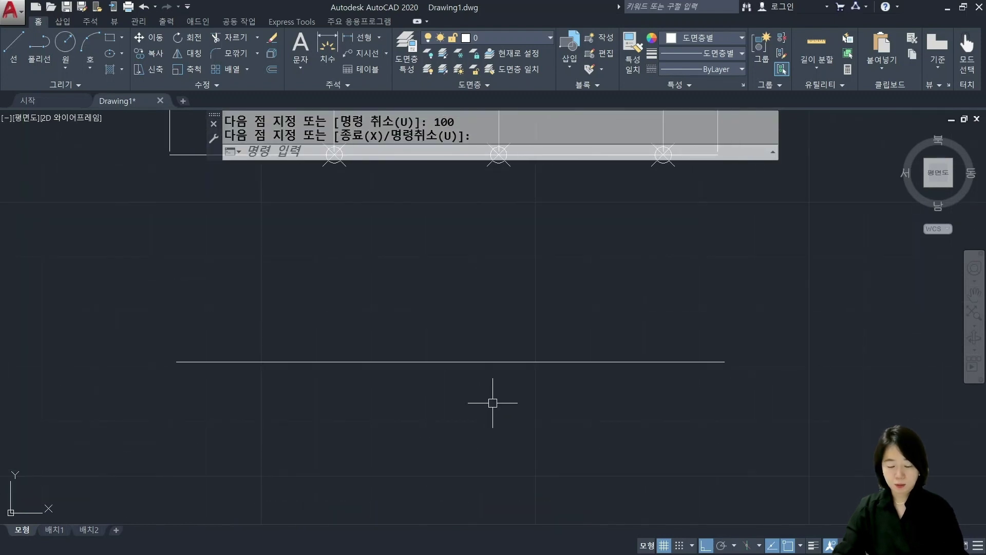
scroll(262, 378, "down", 2)
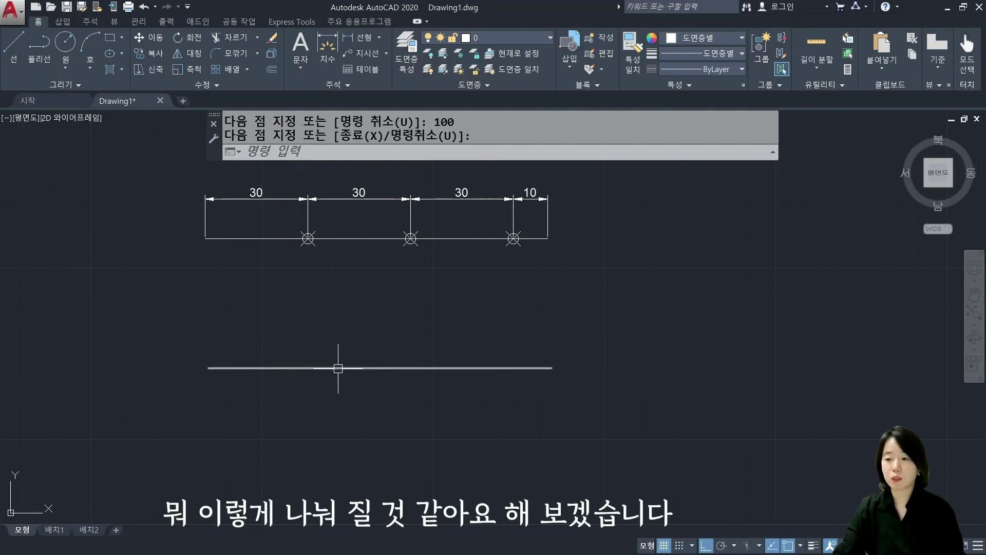
scroll(339, 368, "up", 2)
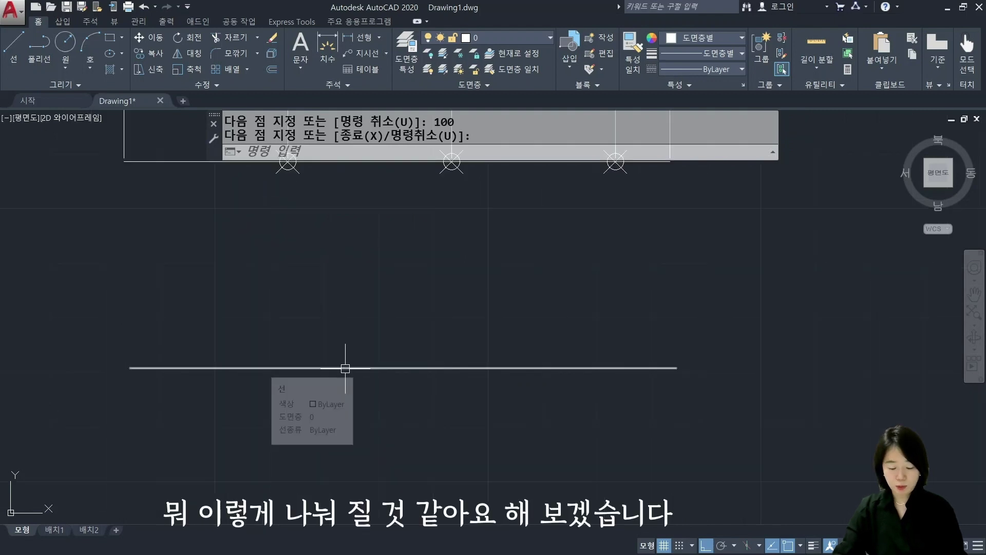
type("D")
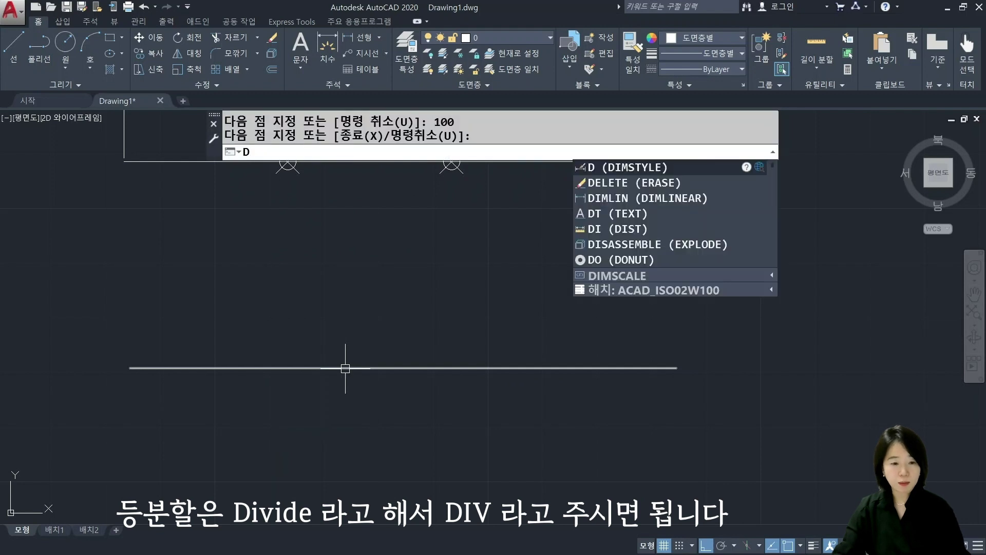
type("I")
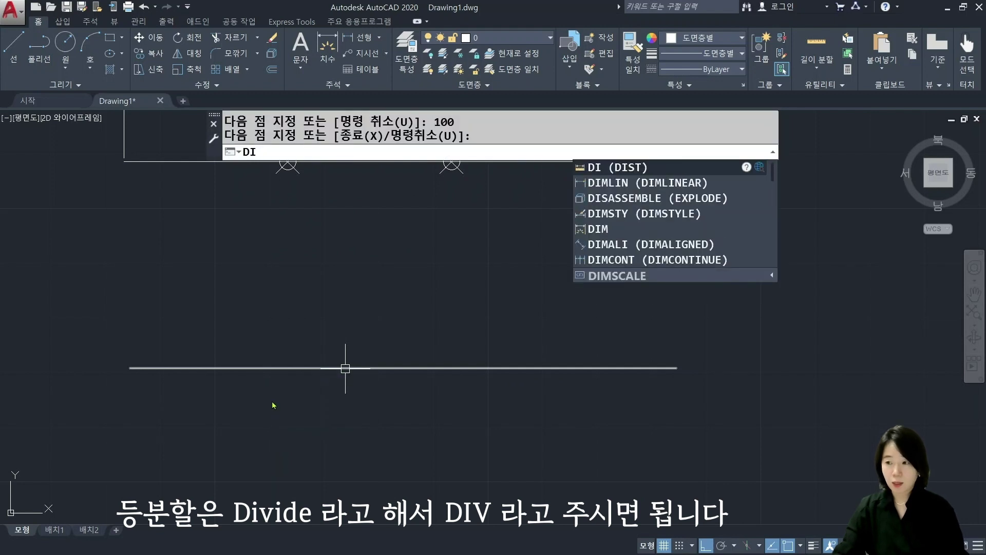
type("V")
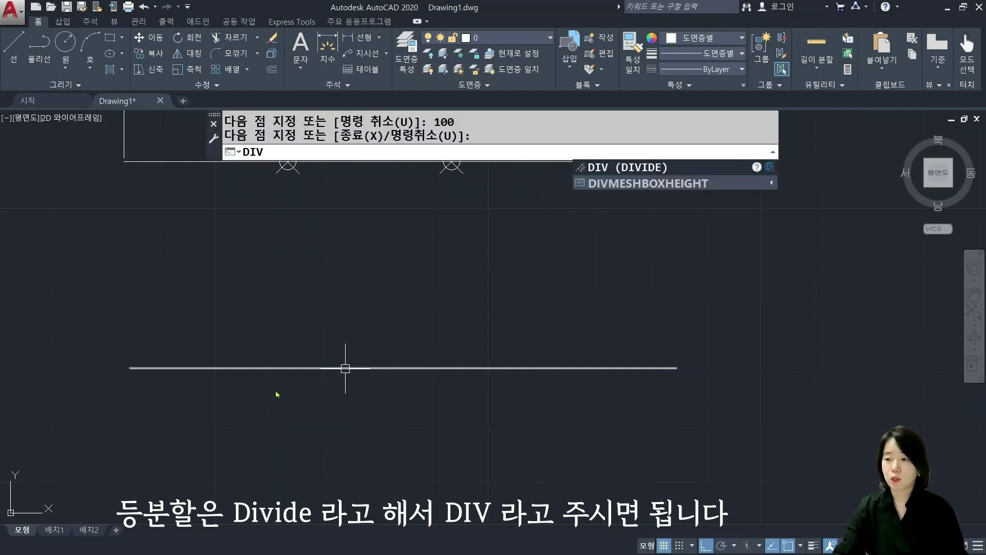
key("Return")
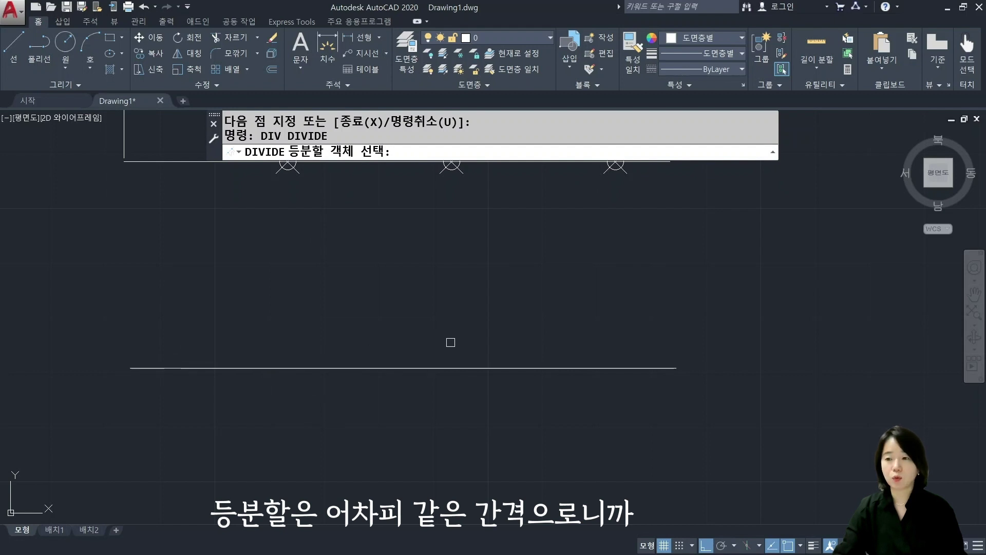
left_click(344, 366)
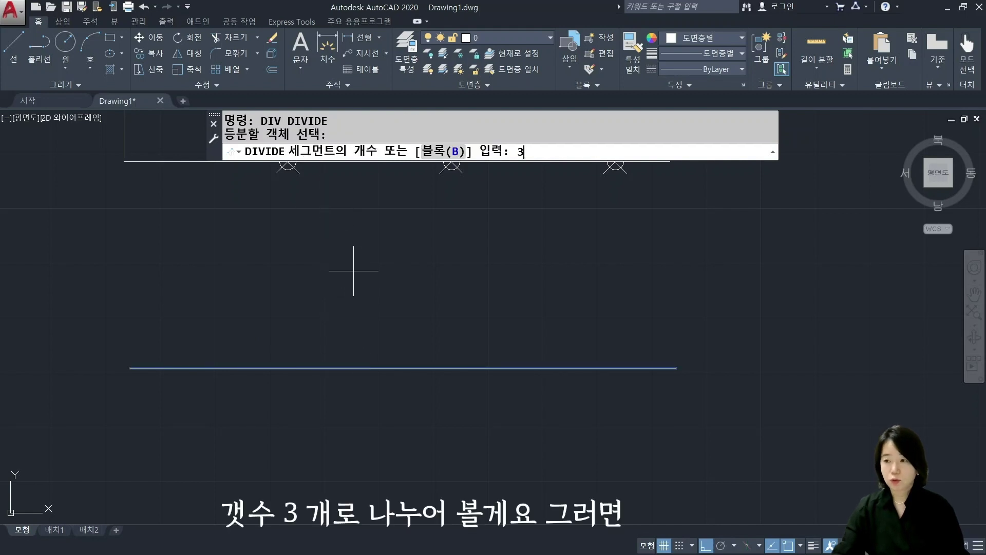
type("3")
key("Return")
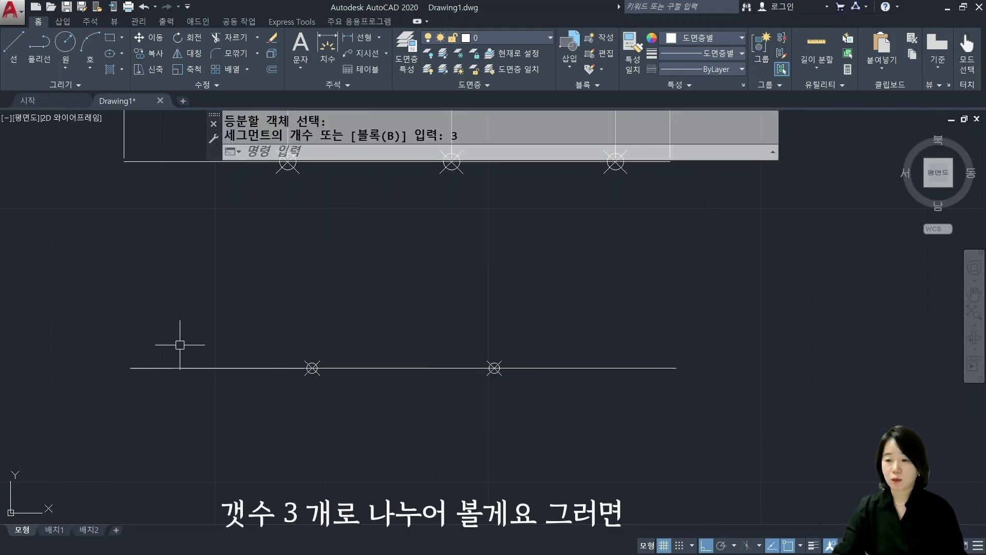
- Add a linear dimension above the lower line from its left endpoint to its first division point
type("dli")
key("Return")
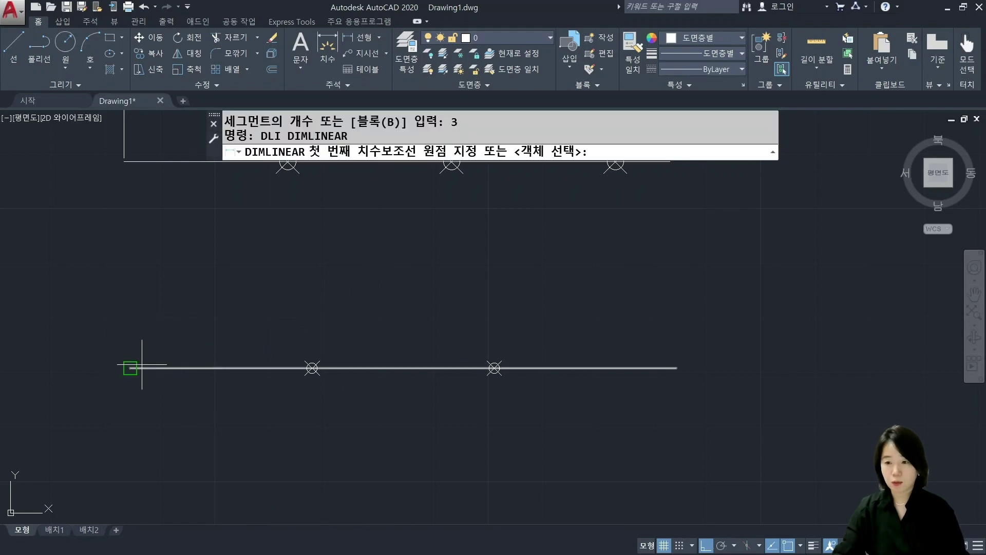
left_click(130, 368)
left_click(312, 368)
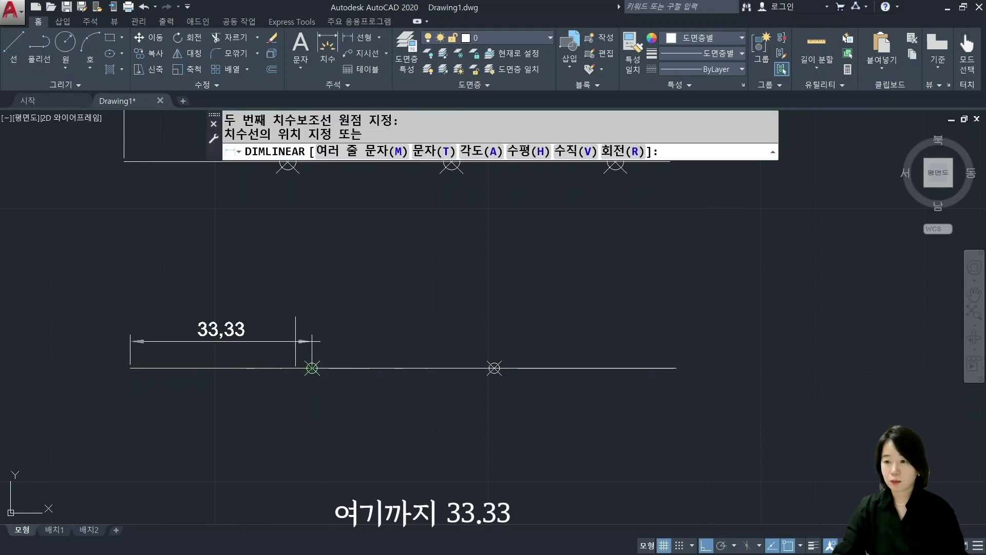
left_click(305, 326)
- Continue the dimension chain with DIMCONTINUE through the second division point to the lower line's right endpoint
type("dco")
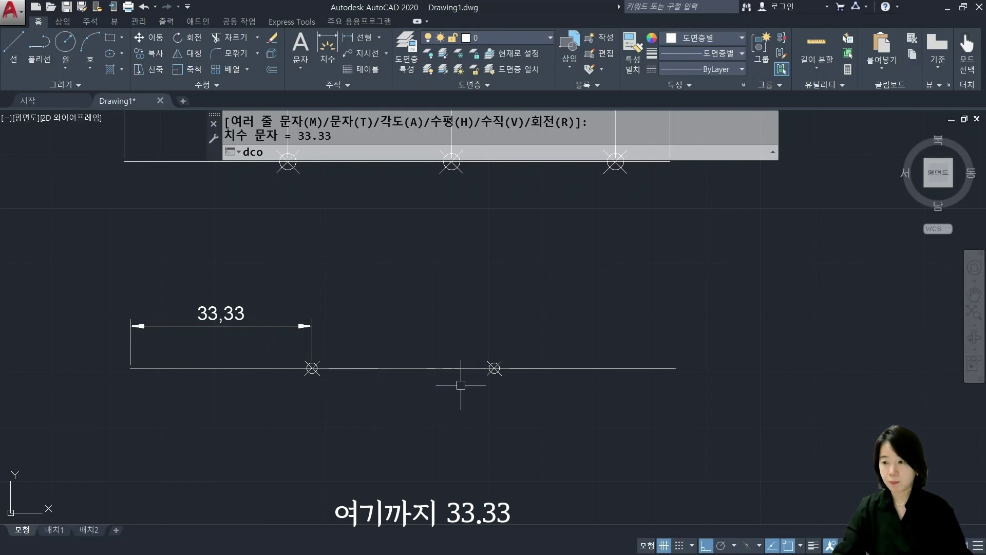
key("Return")
left_click(494, 367)
left_click(676, 368)
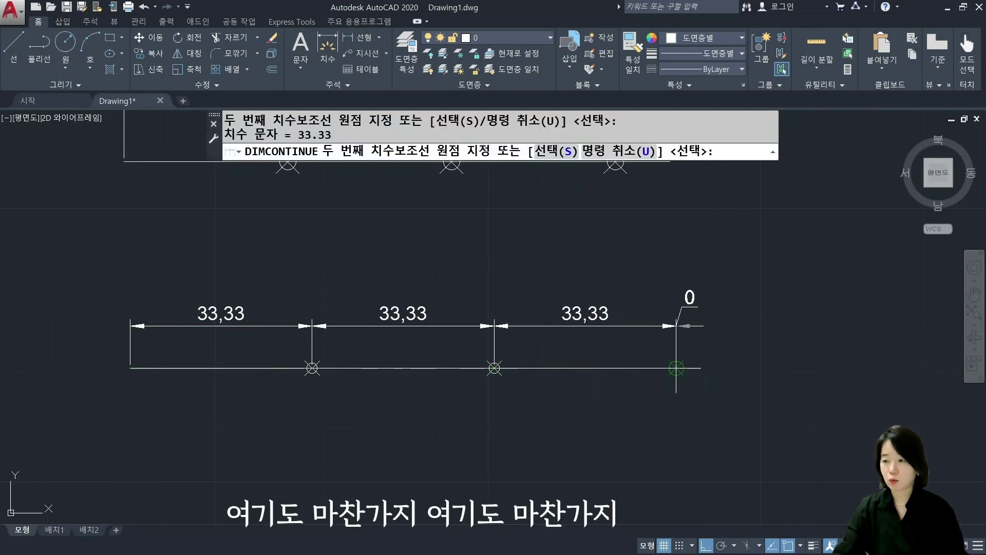
key("Return")
key("Escape")
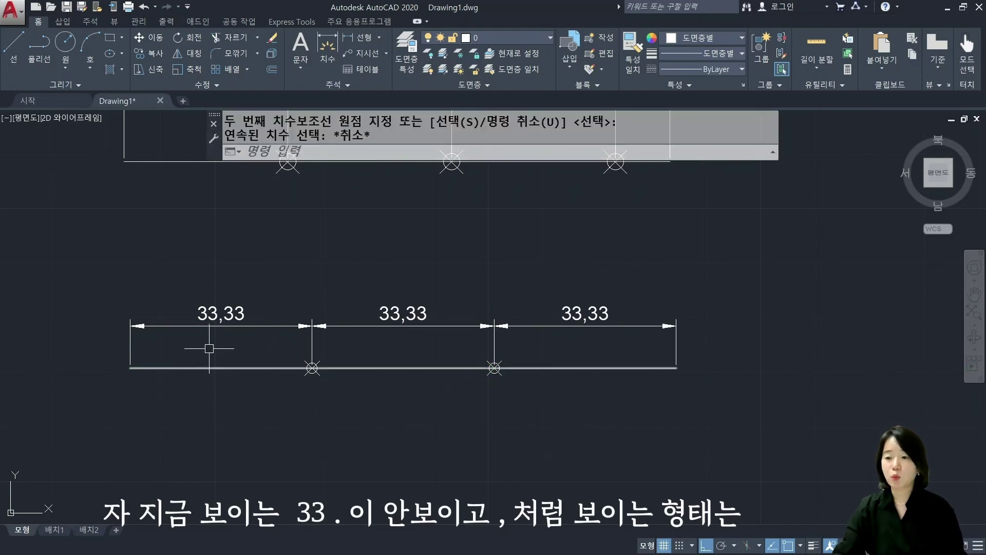
- Examine the lower line's dimension texts and compare its equal division with the measured division of the upper line
scroll(205, 345, "up", 2)
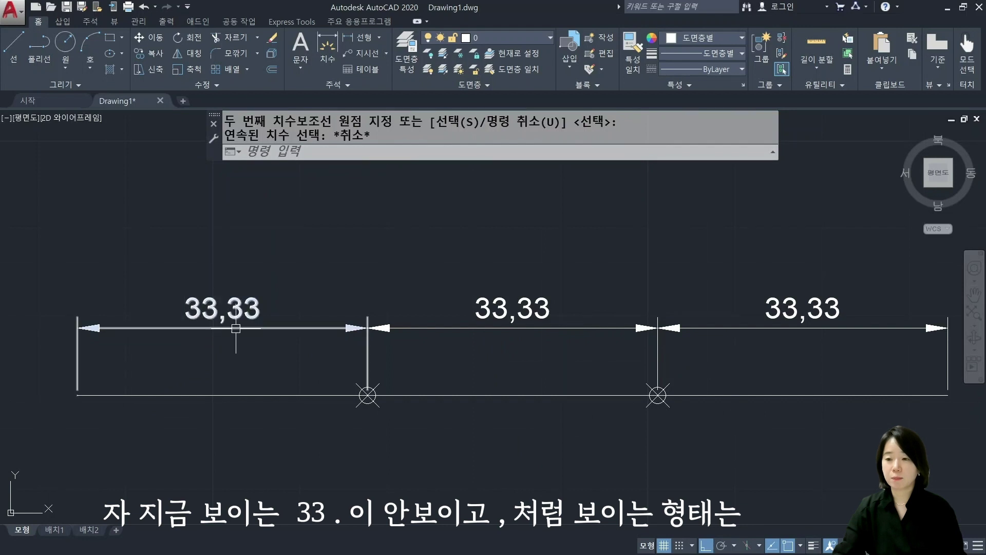
scroll(236, 328, "up", 2)
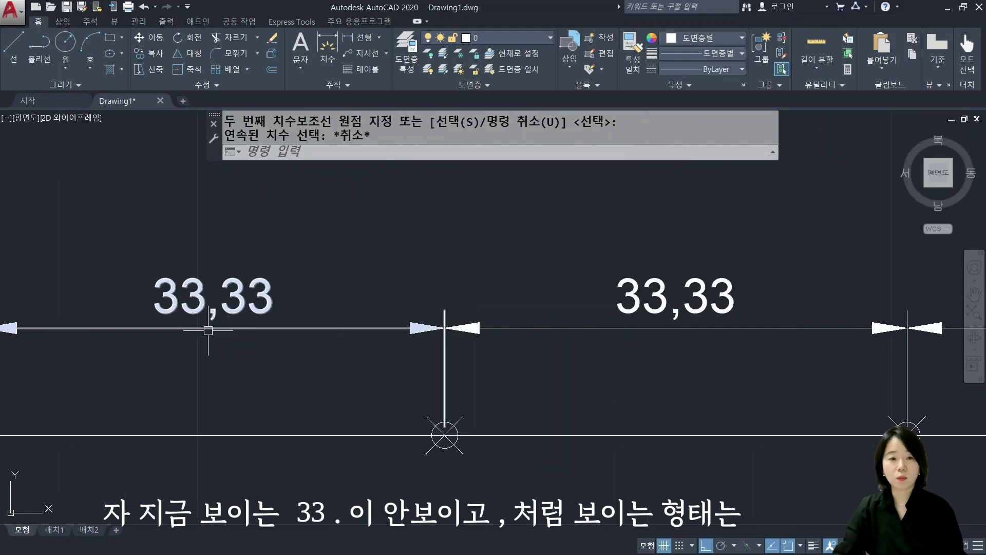
scroll(220, 331, "down", 2)
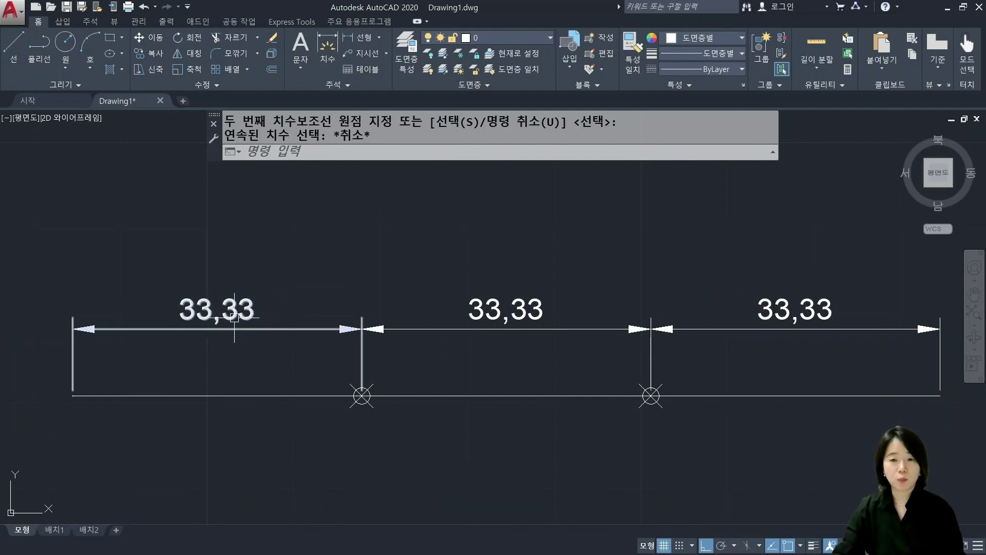
scroll(226, 355, "down", 2)
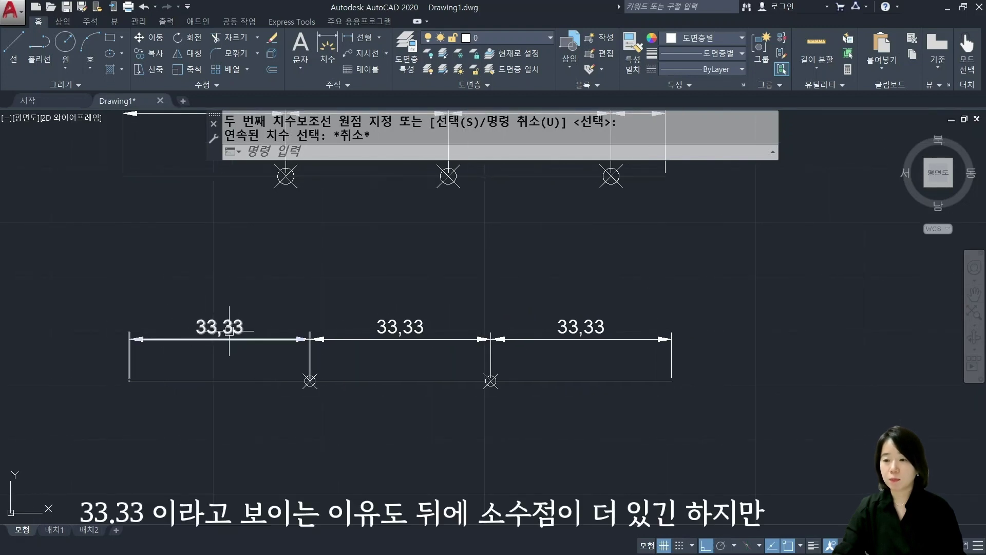
scroll(242, 335, "up", 2)
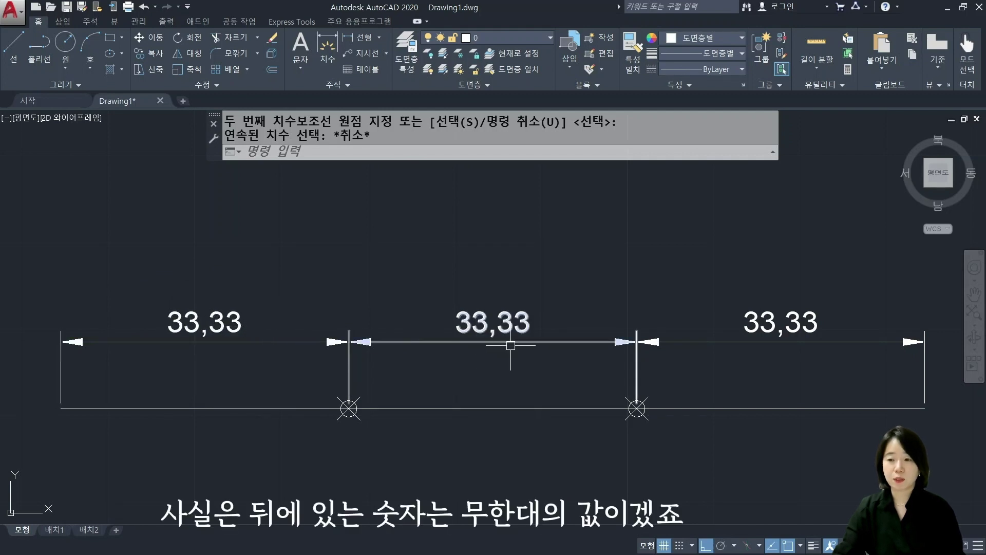
key("Escape")
scroll(427, 389, "down", 2)
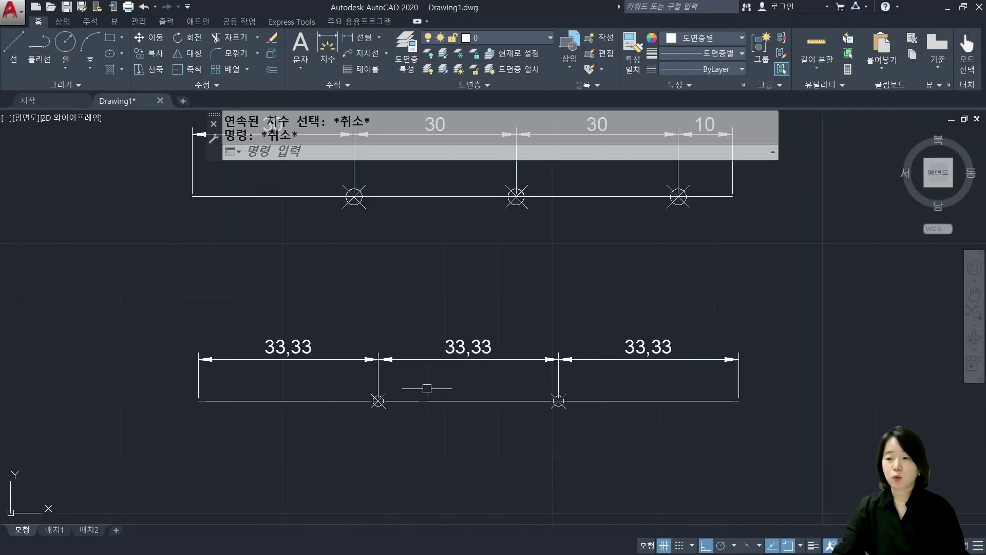
scroll(427, 388, "down", 2)
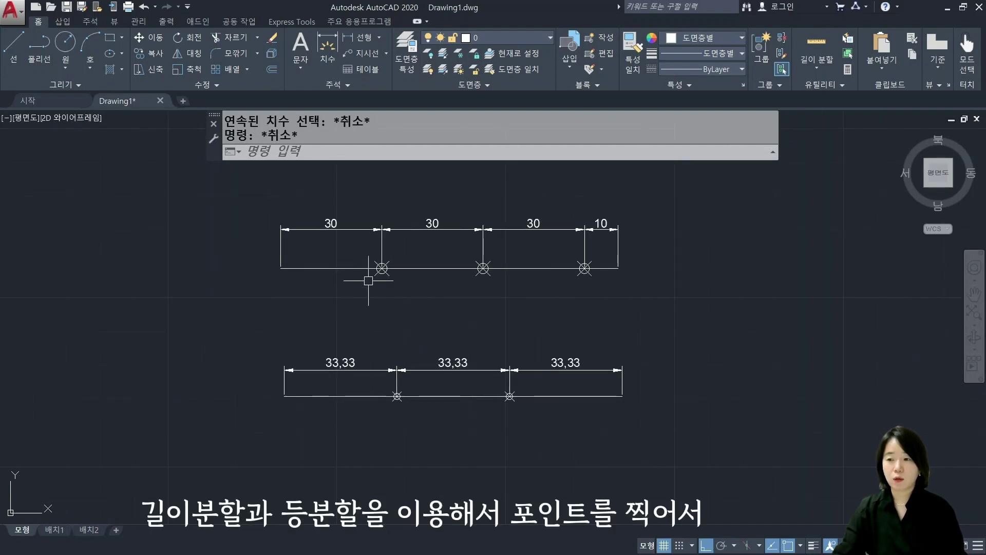
scroll(362, 278, "up", 2)
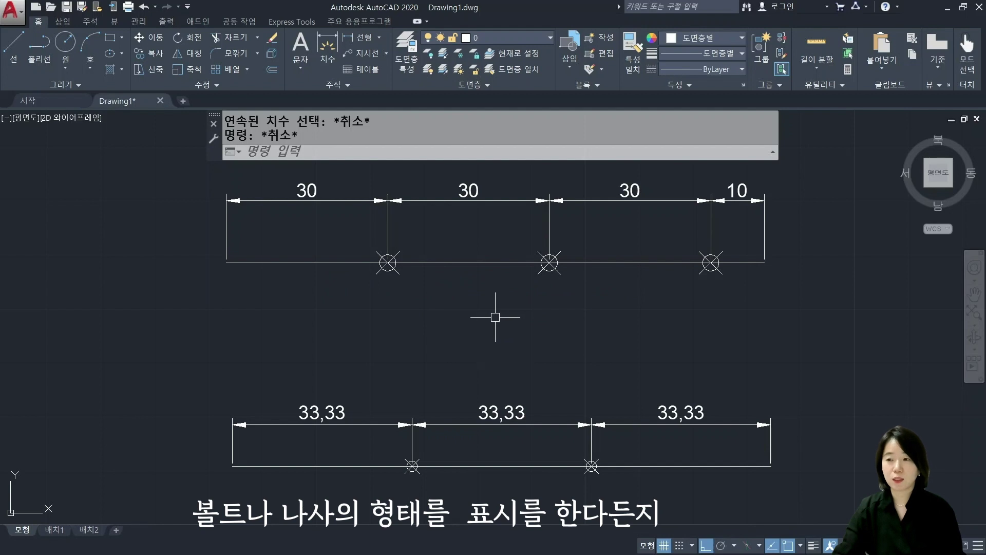
scroll(495, 317, "down", 2)
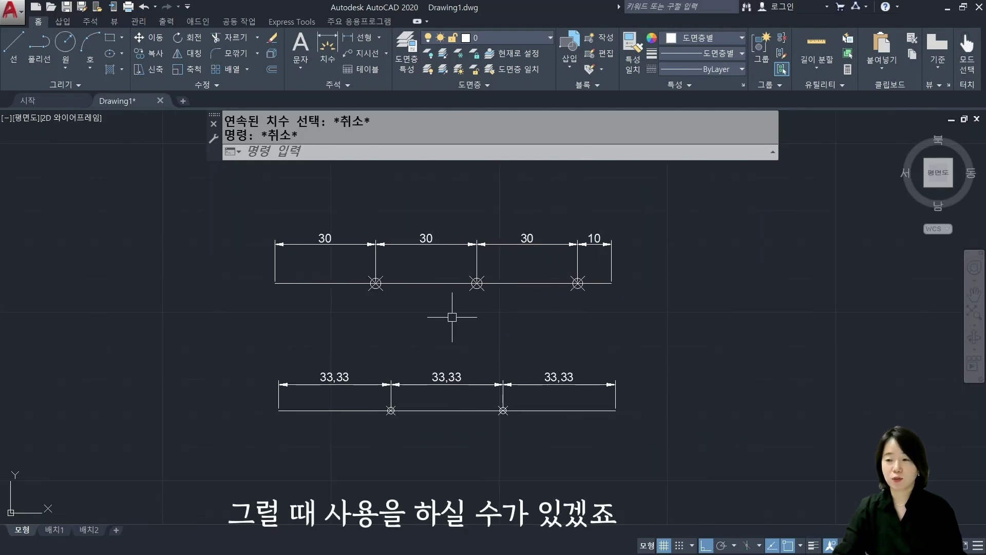
- Place two separate points with the POINT command in the empty area to the right of the two dimensioned lines
key("Escape")
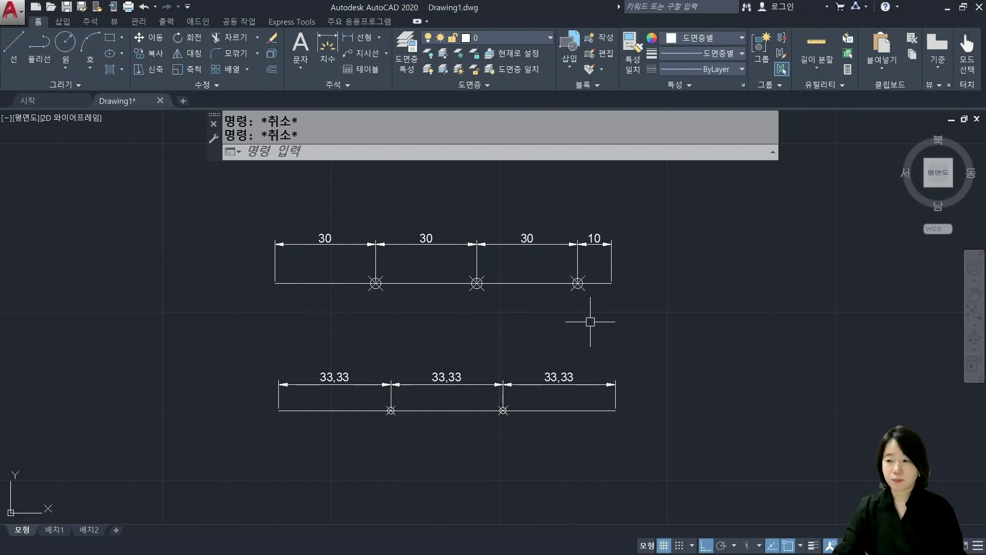
middle_click_drag(591, 321, 403, 309)
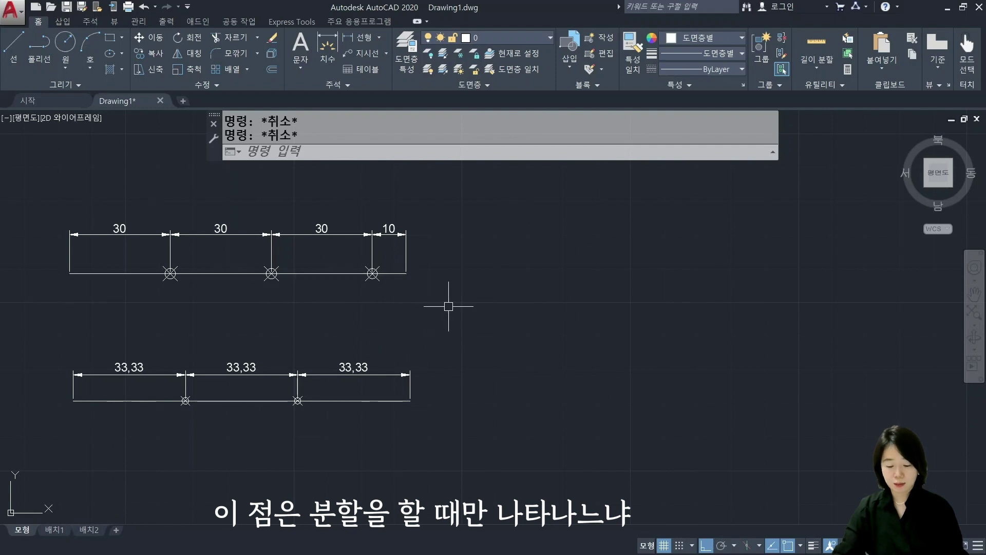
type("po")
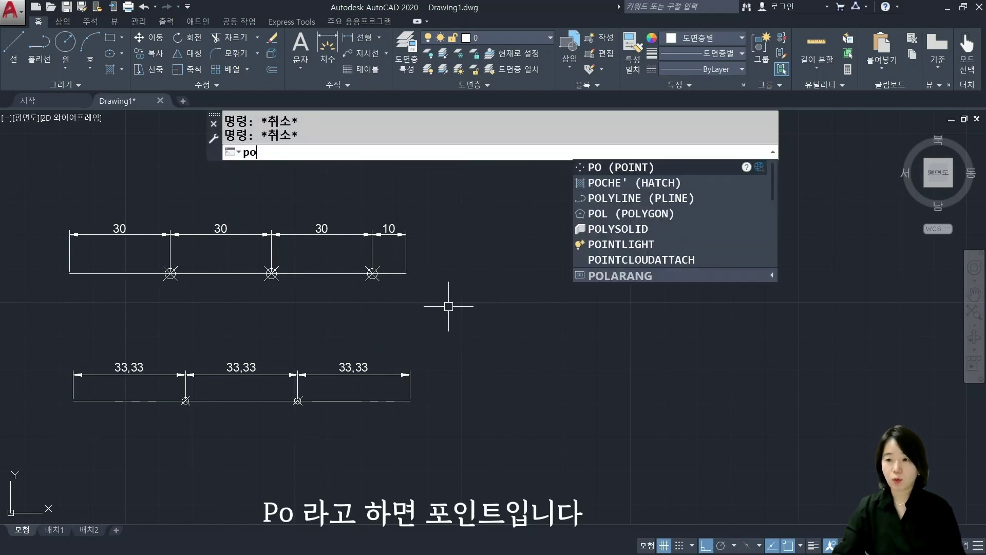
key("Return")
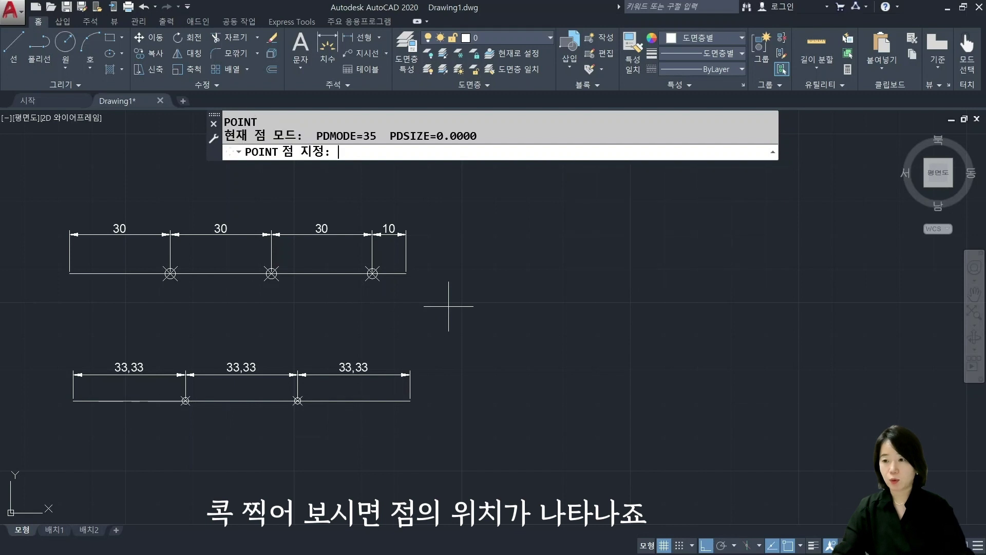
left_click(509, 265)
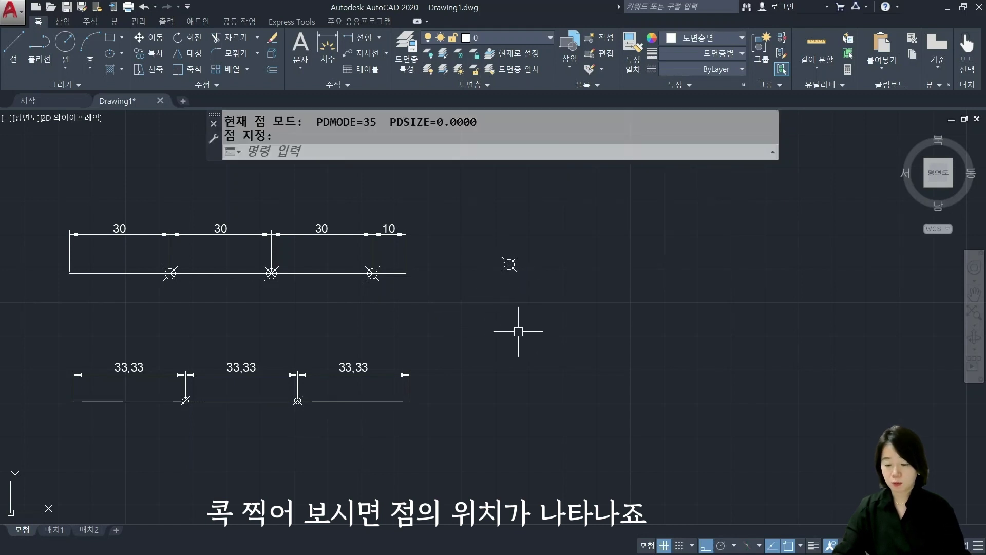
type("p")
key("Return")
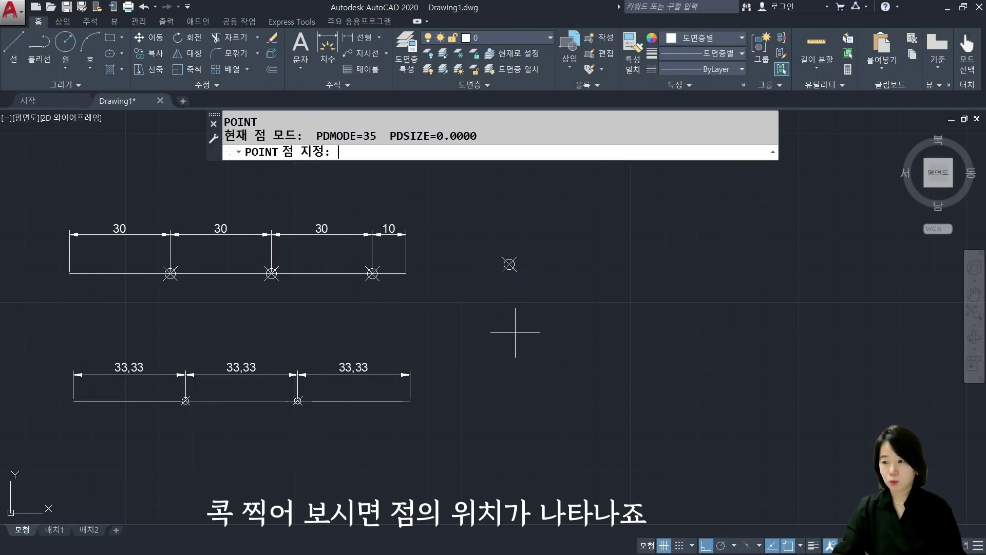
left_click(575, 336)
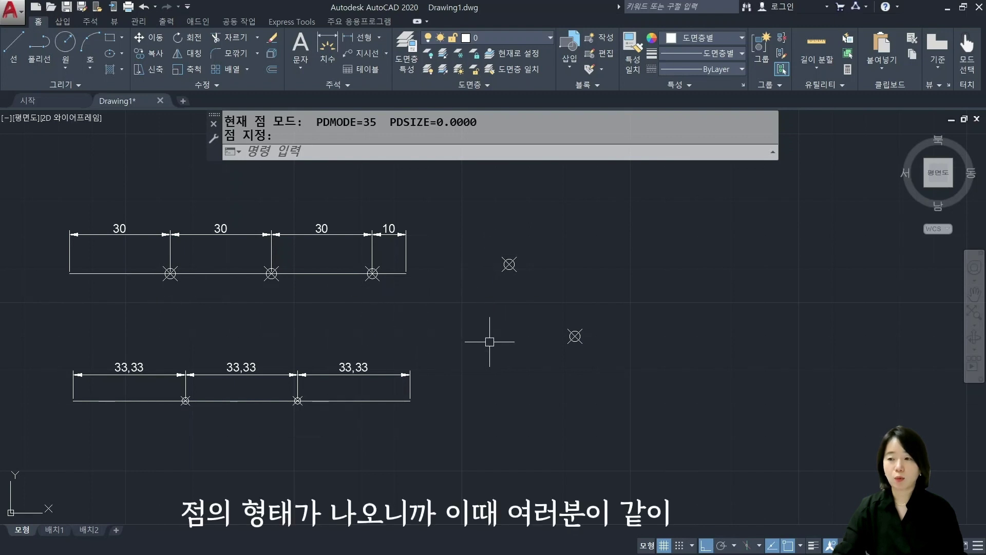
key("Escape")
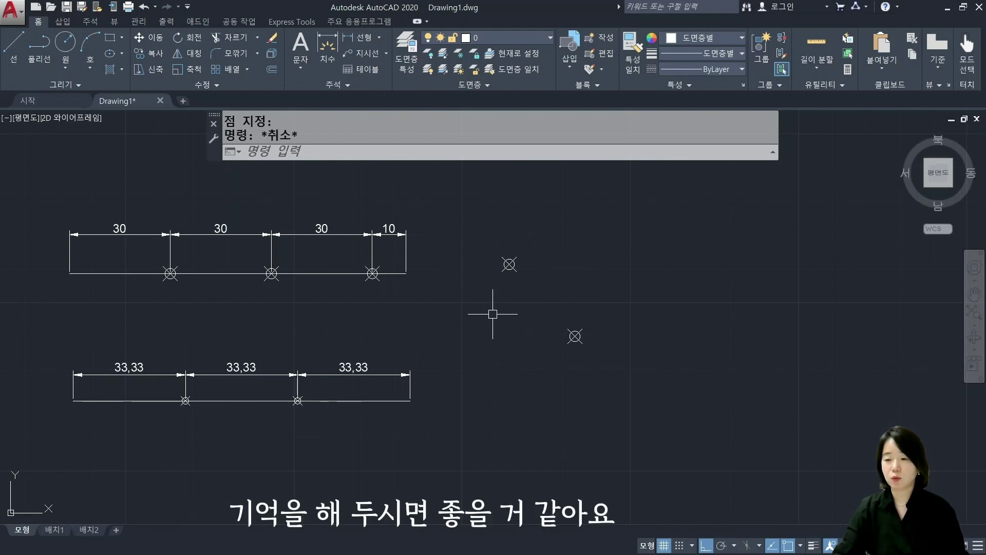
- Regenerate the drawing with REGEN at a far zoom and again at a close zoom to refresh the point marker sizes
scroll(477, 283, "up", 2)
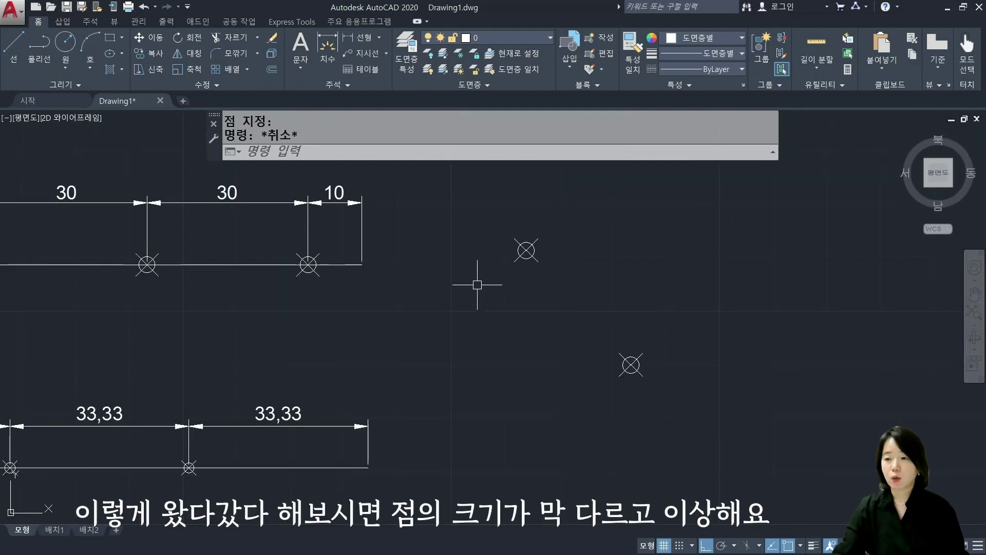
scroll(478, 285, "down", 4)
middle_click_drag(474, 296, 487, 308)
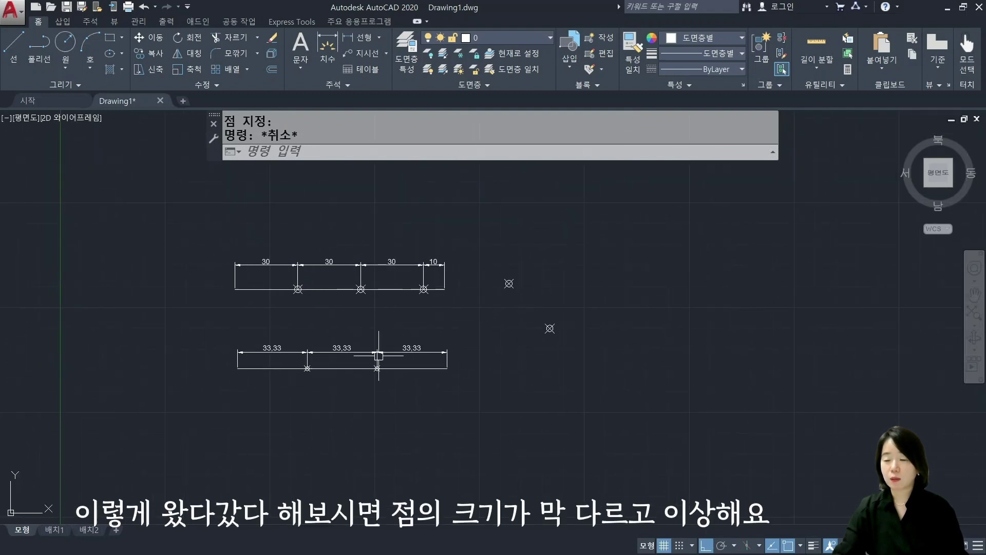
type("RE")
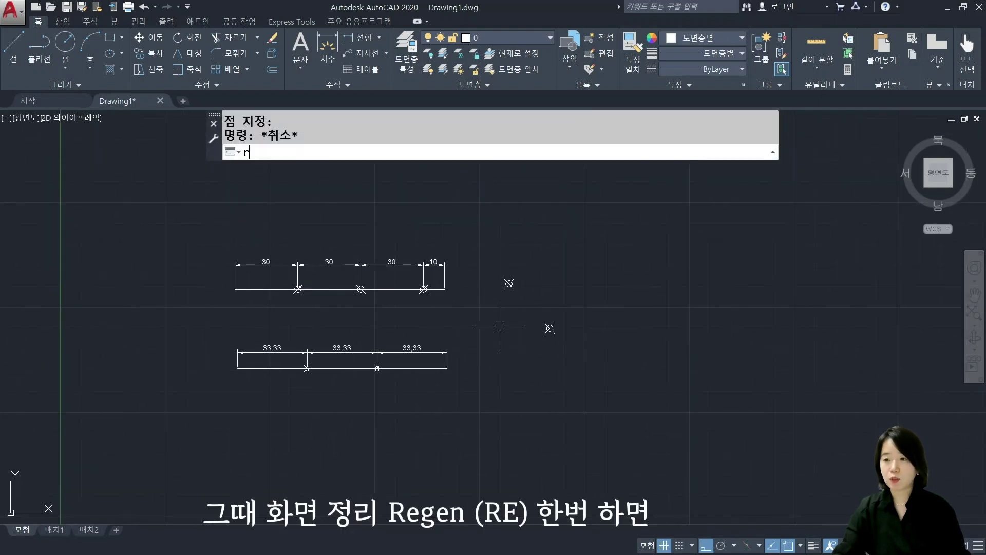
key("Return")
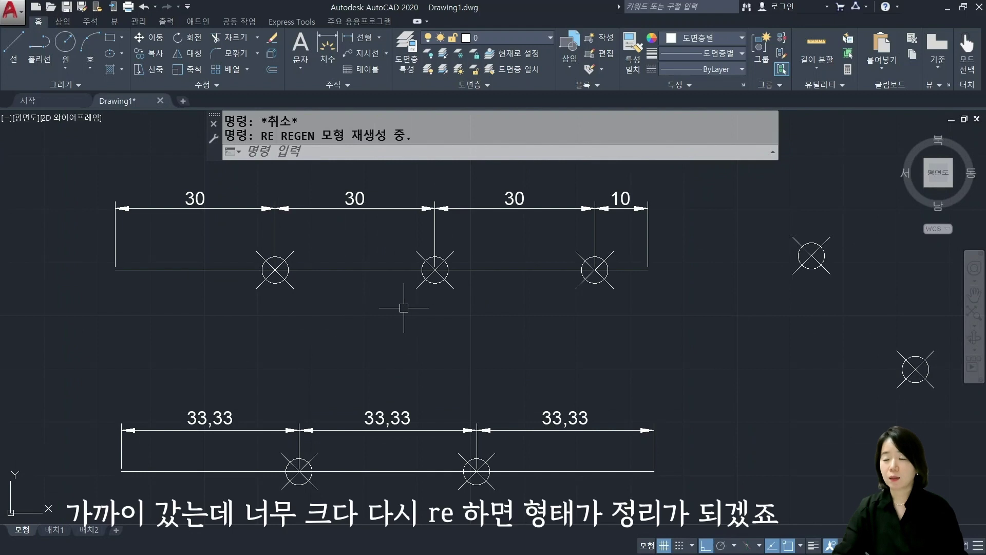
type("re")
key("Return")
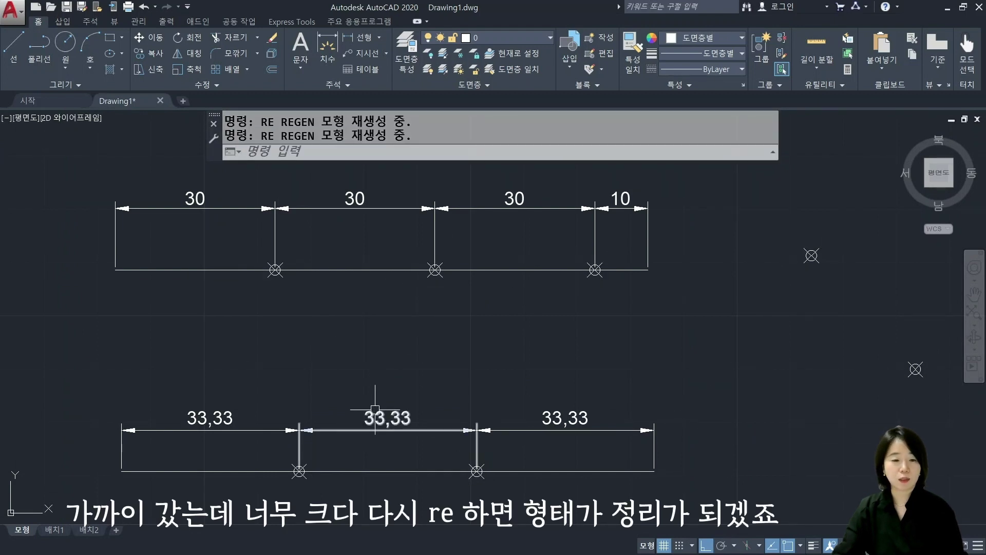
key("Escape")
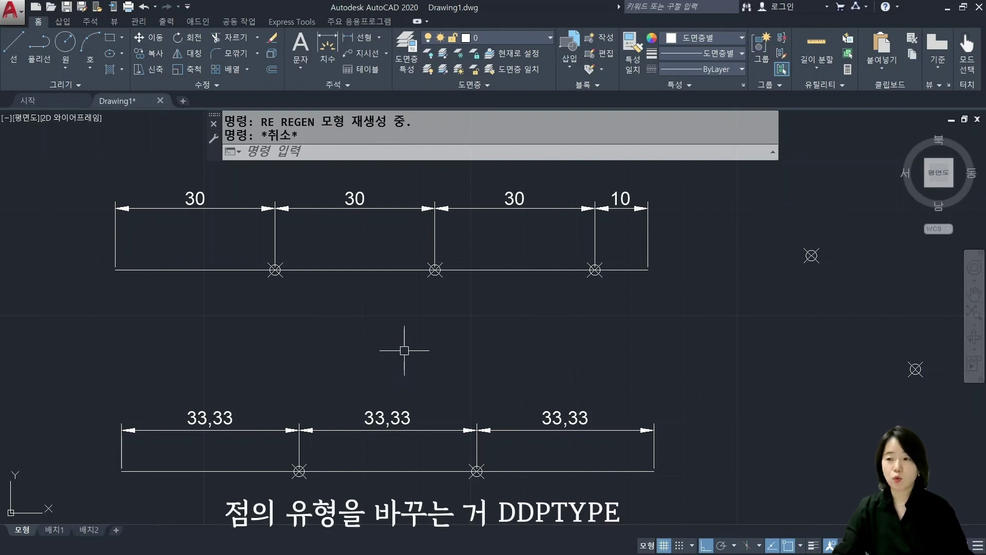
- Change the point style with DDPTYPE to the square with an X through it, keeping the size relative to the screen
type("ddp")
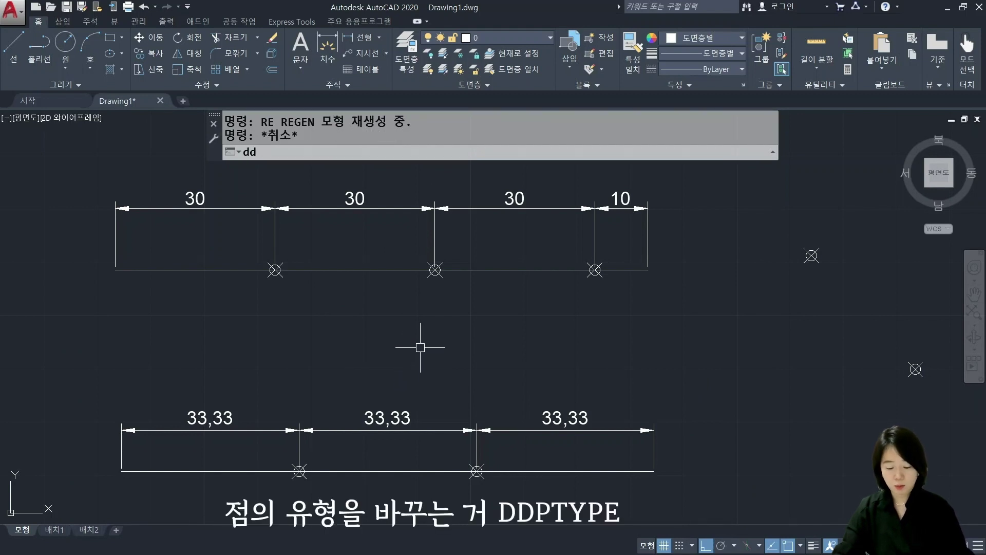
key("Return")
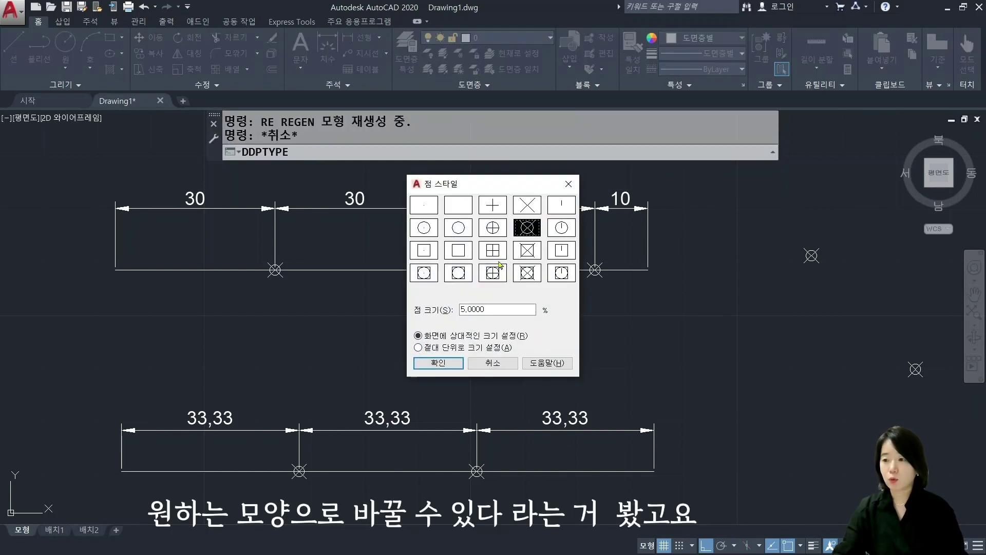
left_click(528, 252)
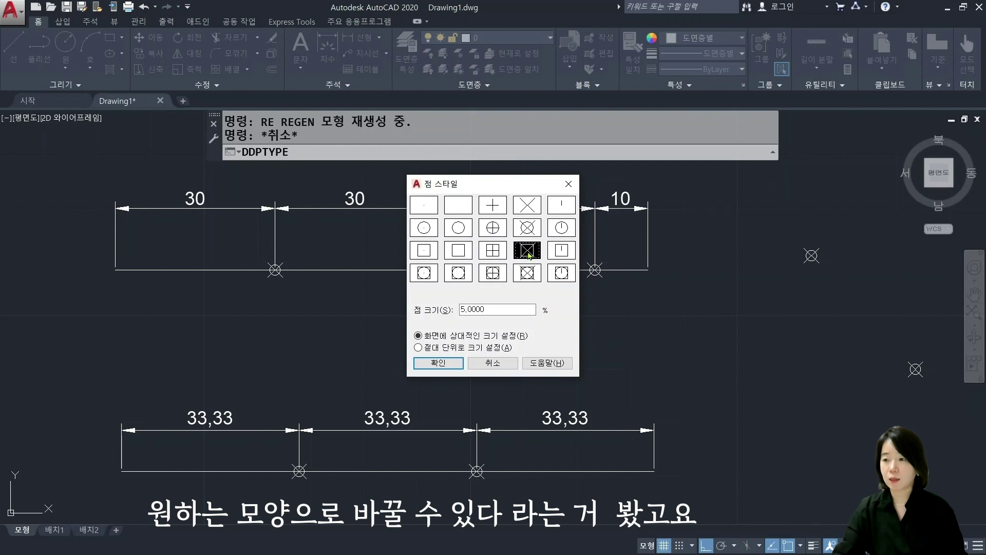
left_click(438, 363)
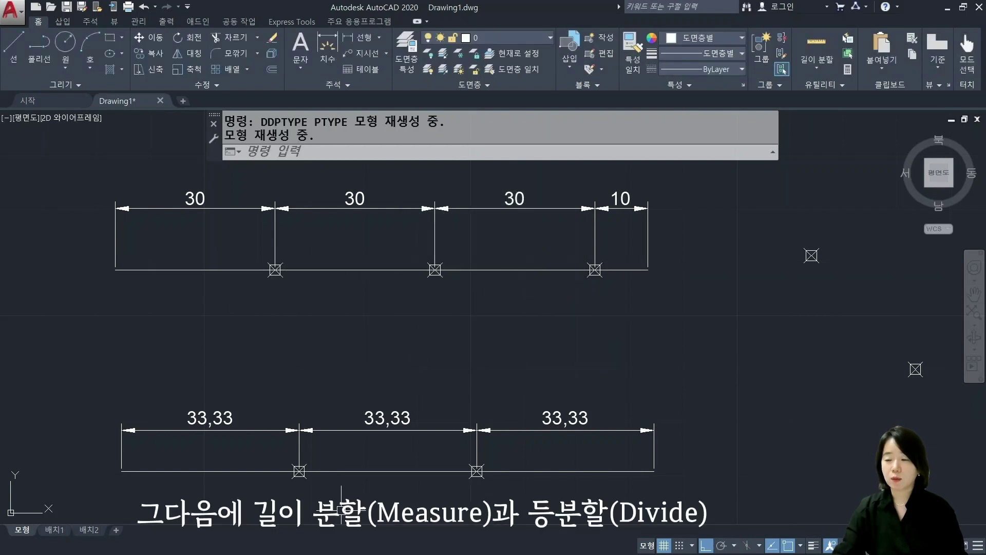
middle_click_drag(741, 357, 553, 357)
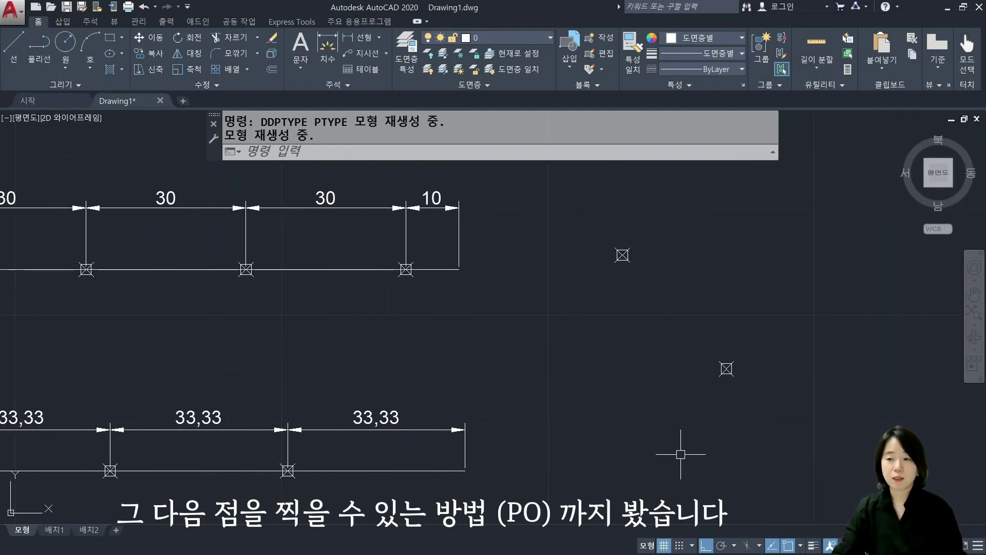
key("Escape")
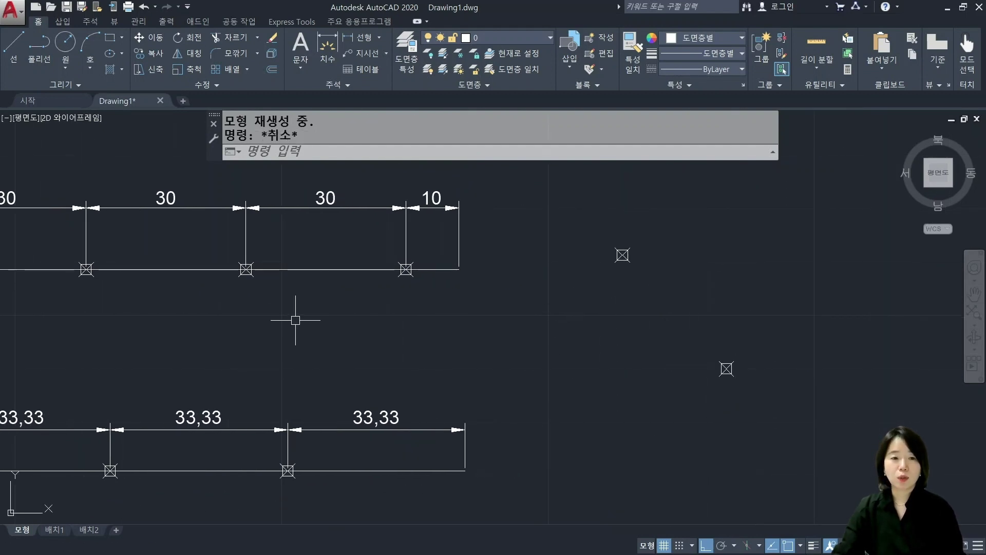
key("Escape")
scroll(295, 320, "down", 2)
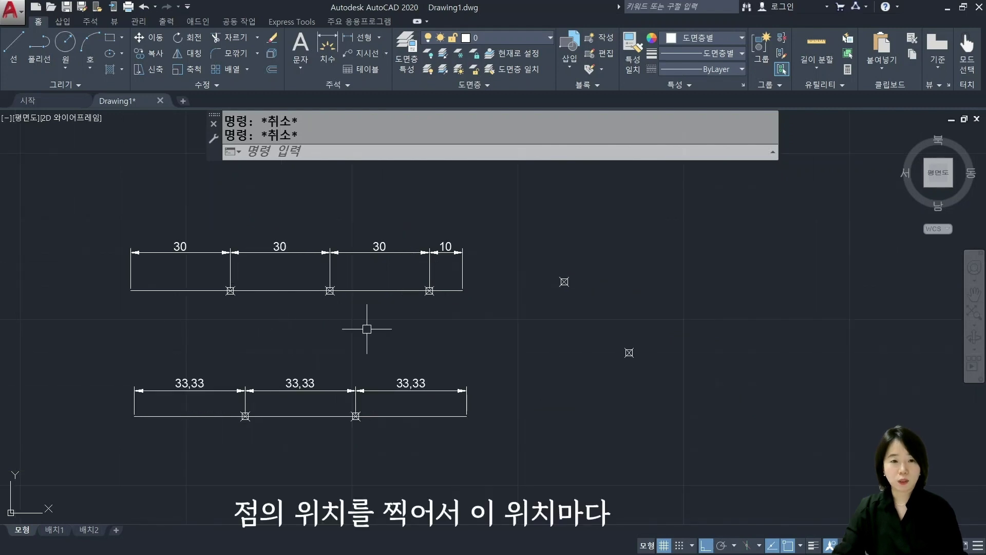